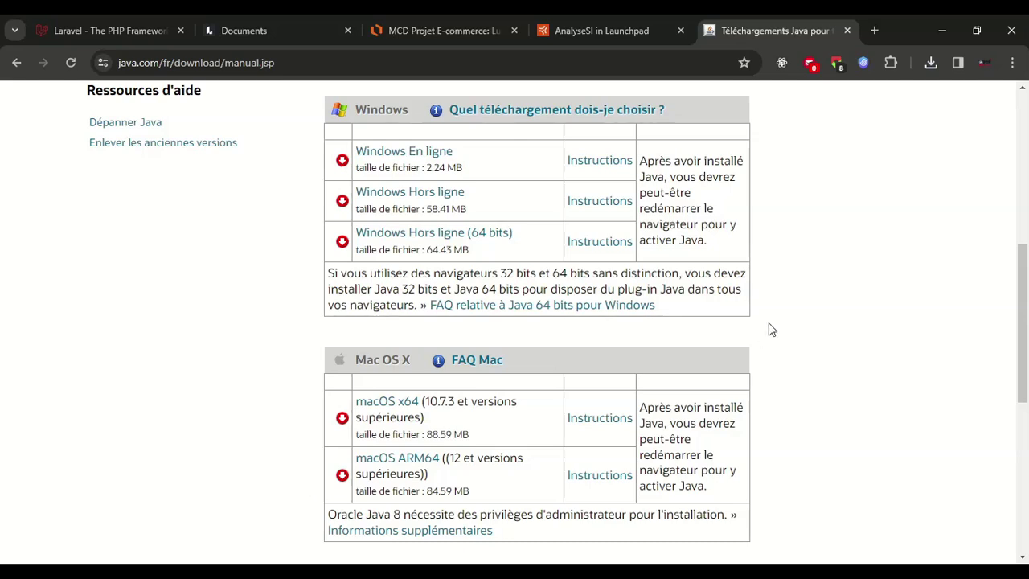
# - Launch AnalyseSI-0.80.jar from the desktop and open the MCD editor
pyautogui.click(941, 34)
pyautogui.click(941, 33)
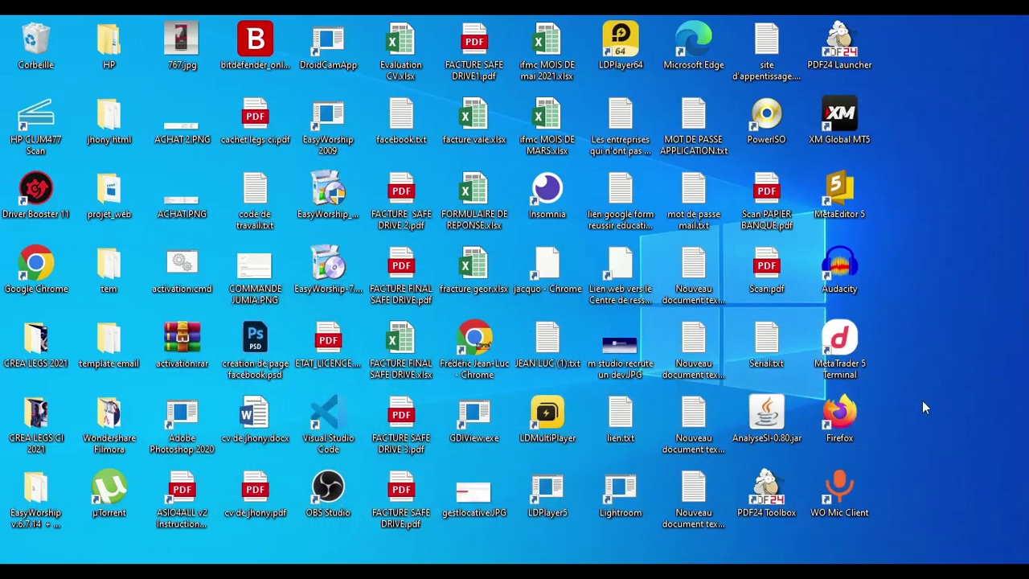
pyautogui.doubleClick(772, 418)
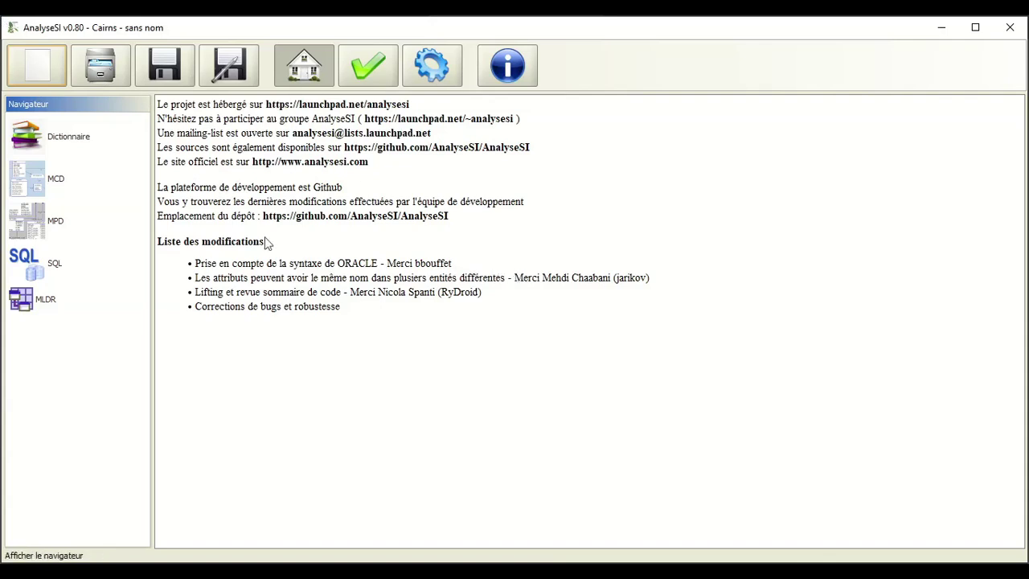
pyautogui.click(33, 184)
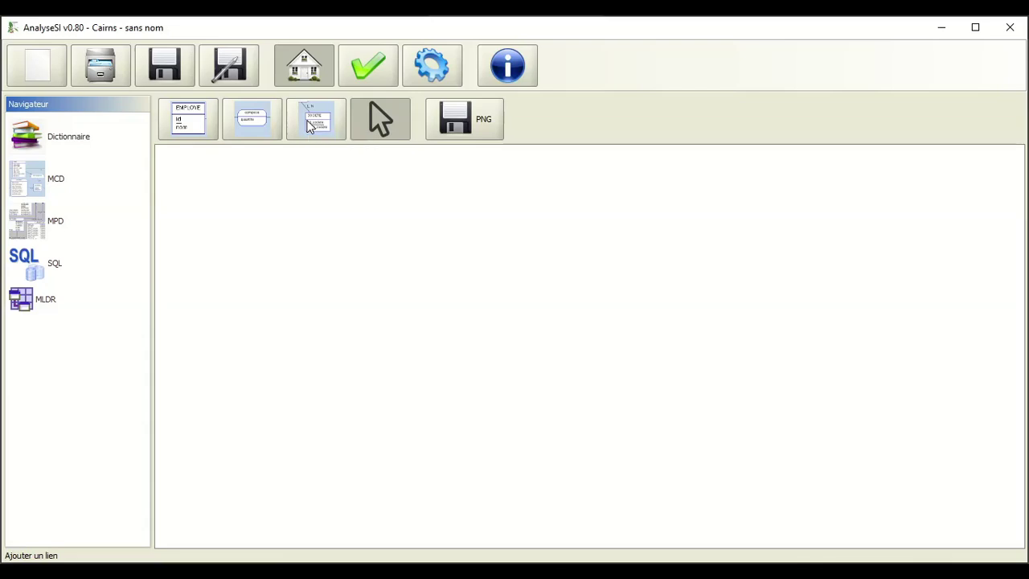
# - Place an entity on the empty MCD canvas and an association beside it
pyautogui.click(193, 120)
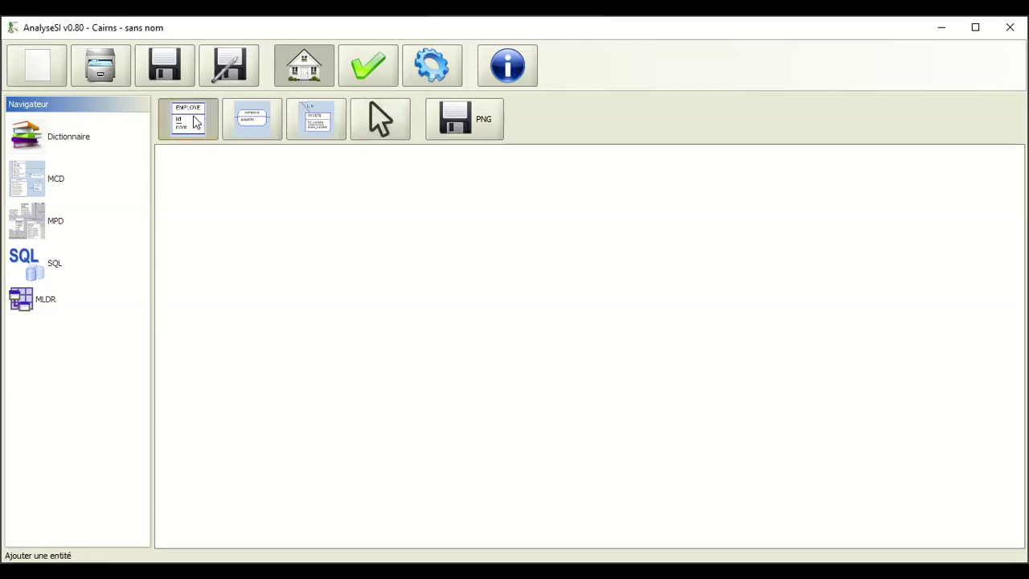
pyautogui.click(201, 286)
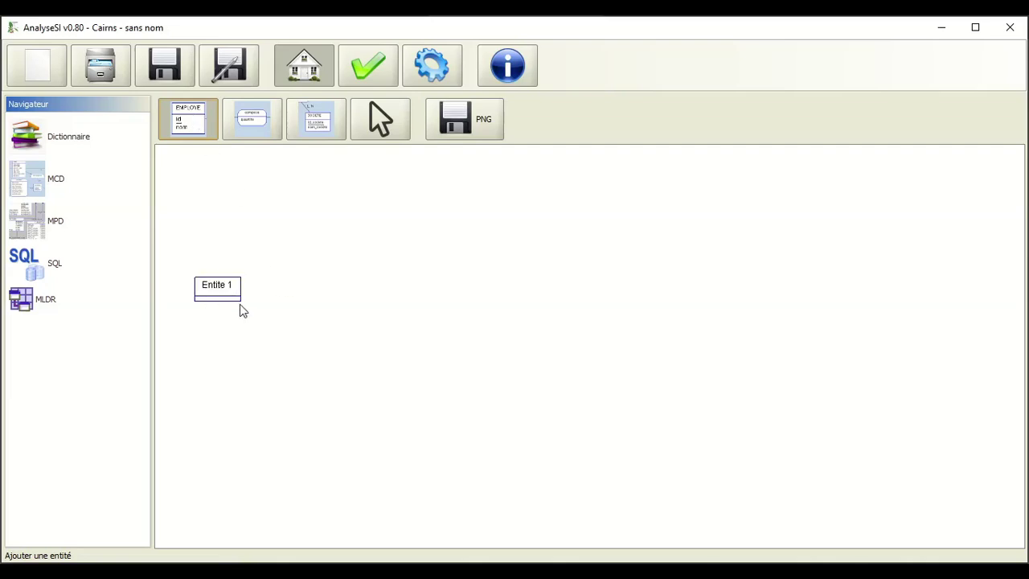
pyautogui.click(254, 119)
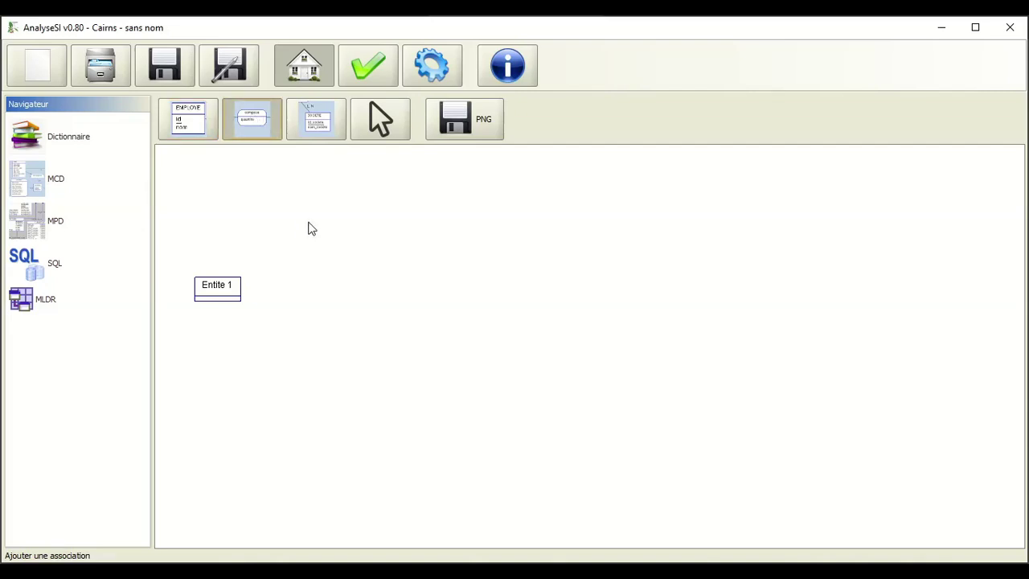
pyautogui.click(318, 286)
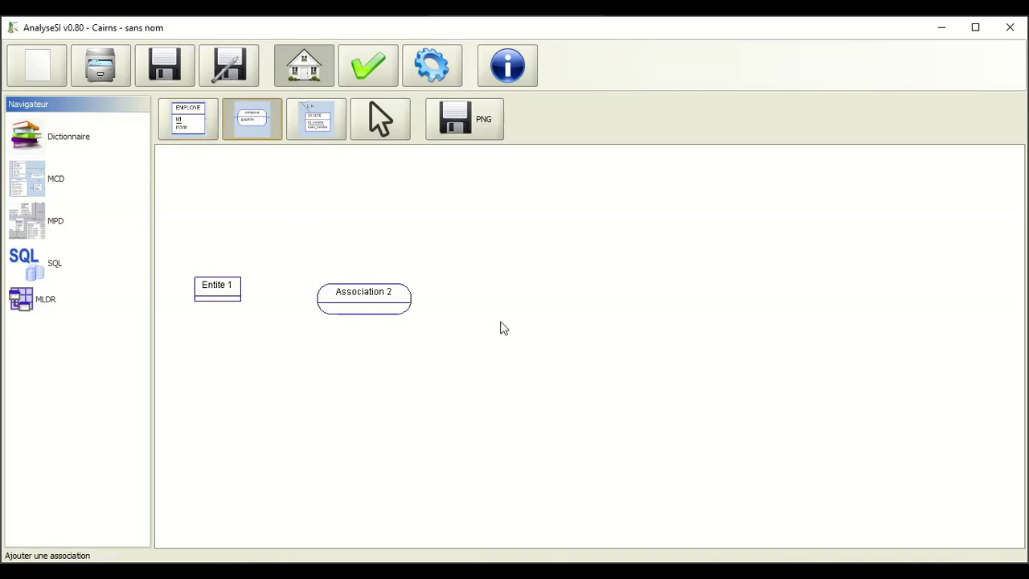
# - Link Entite 1 to Association 2
pyautogui.click(321, 123)
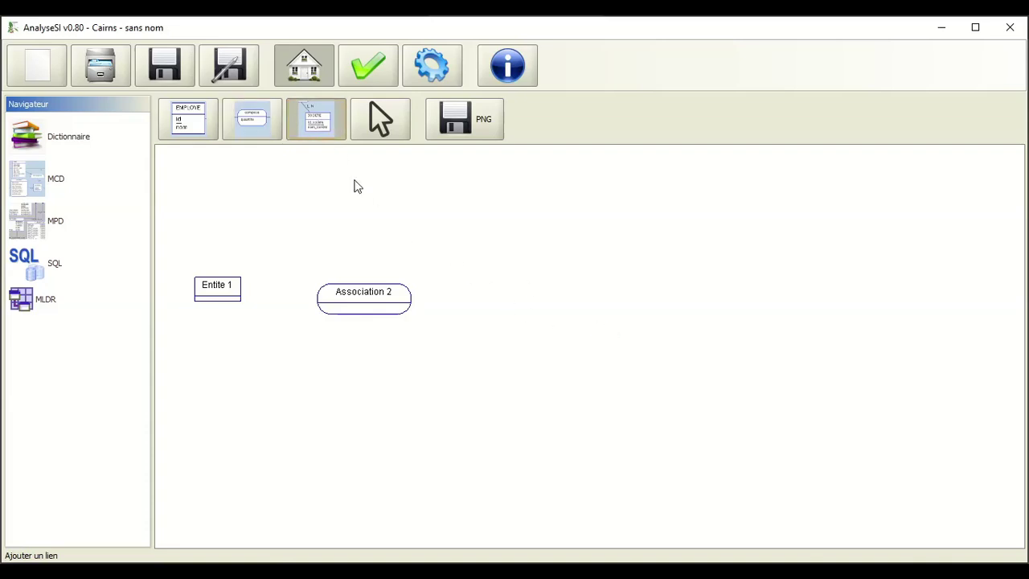
pyautogui.click(320, 125)
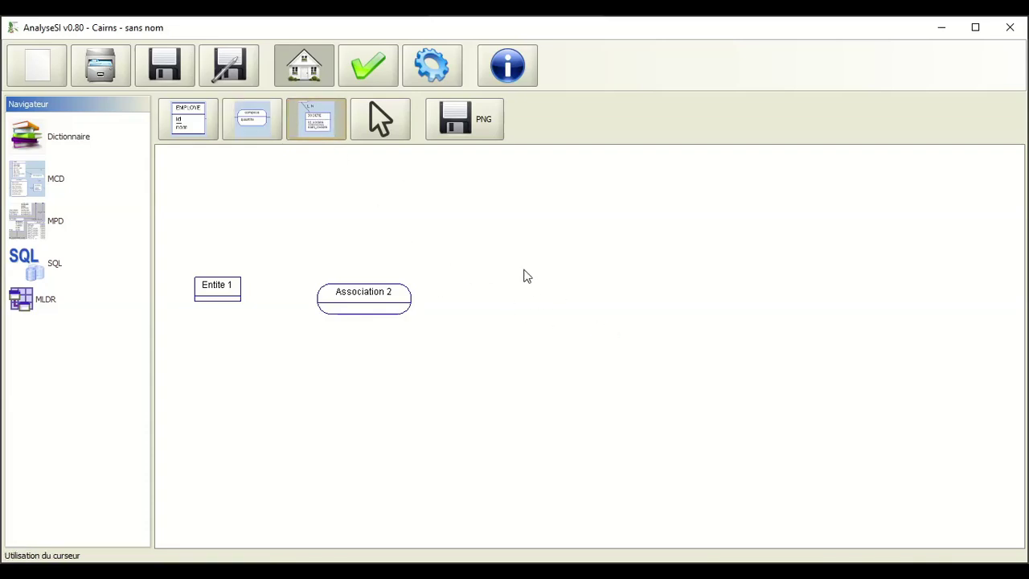
pyautogui.moveTo(530, 292); pyautogui.dragTo(523, 338)
pyautogui.moveTo(213, 296); pyautogui.dragTo(324, 186)
pyautogui.moveTo(523, 214); pyautogui.dragTo(352, 304)
pyautogui.moveTo(231, 286); pyautogui.dragTo(354, 309)
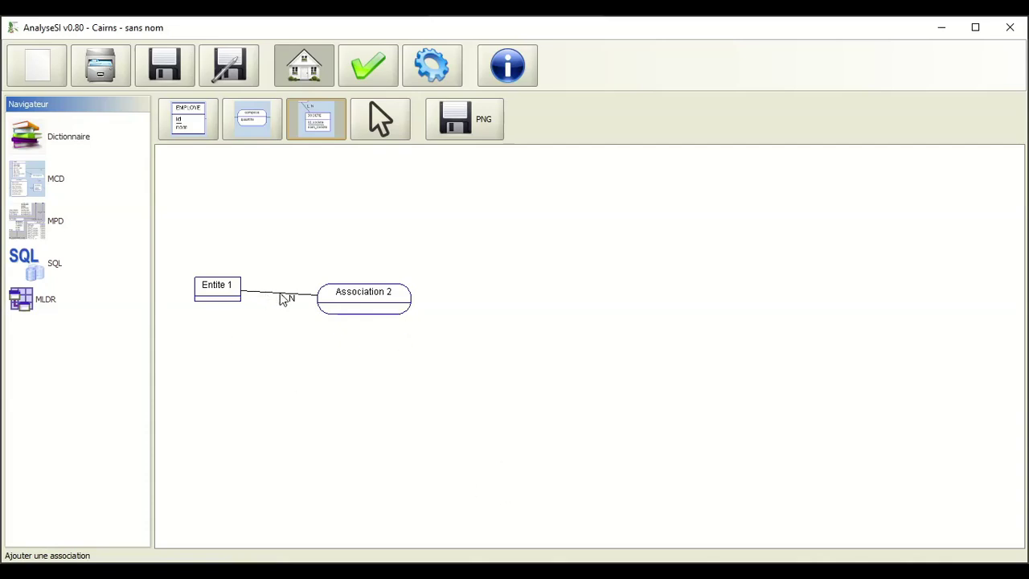
# - Delete the link between Entite 1 and Association 2
pyautogui.click(375, 124)
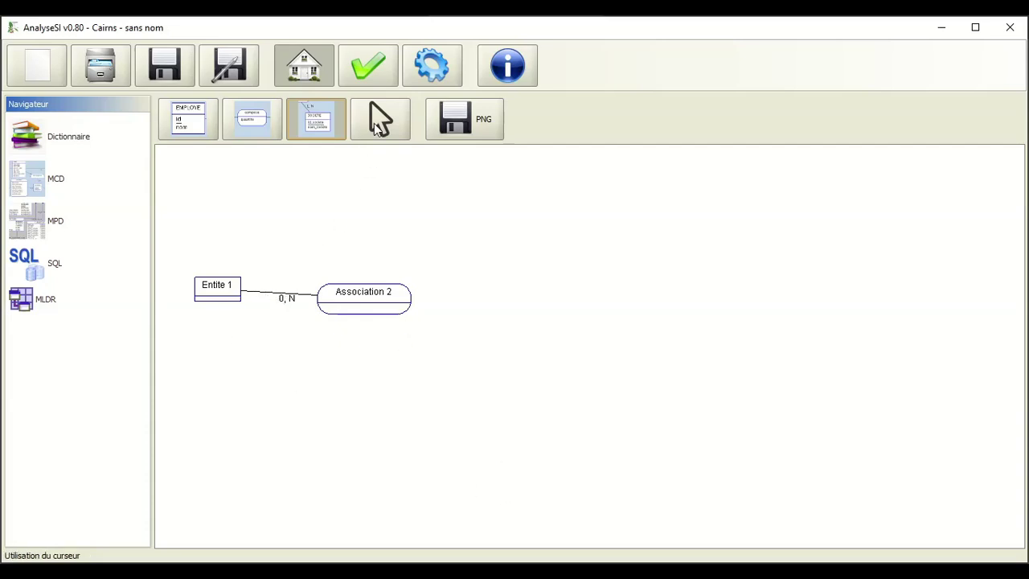
pyautogui.rightClick(288, 298)
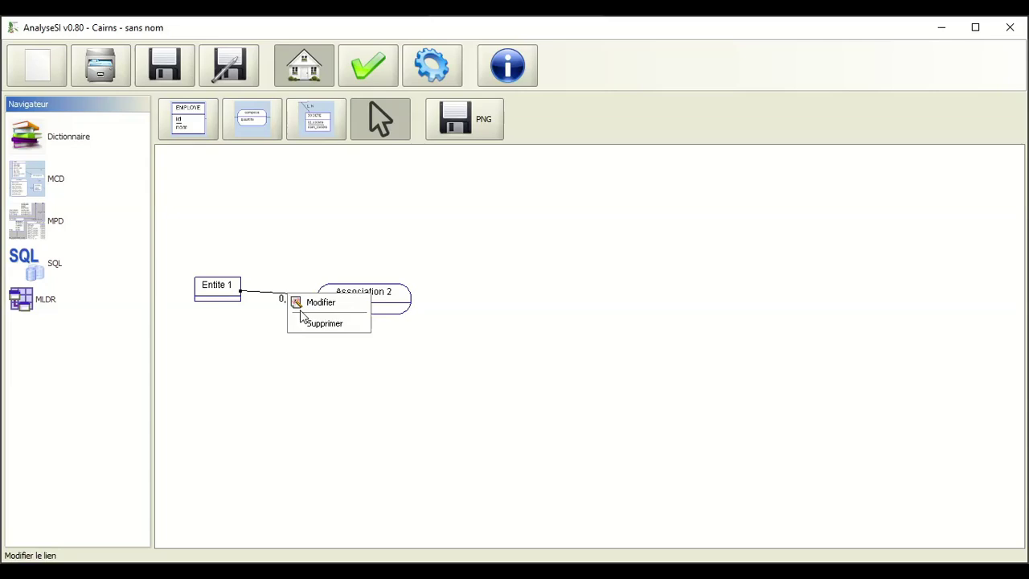
pyautogui.click(302, 322)
pyautogui.click(466, 315)
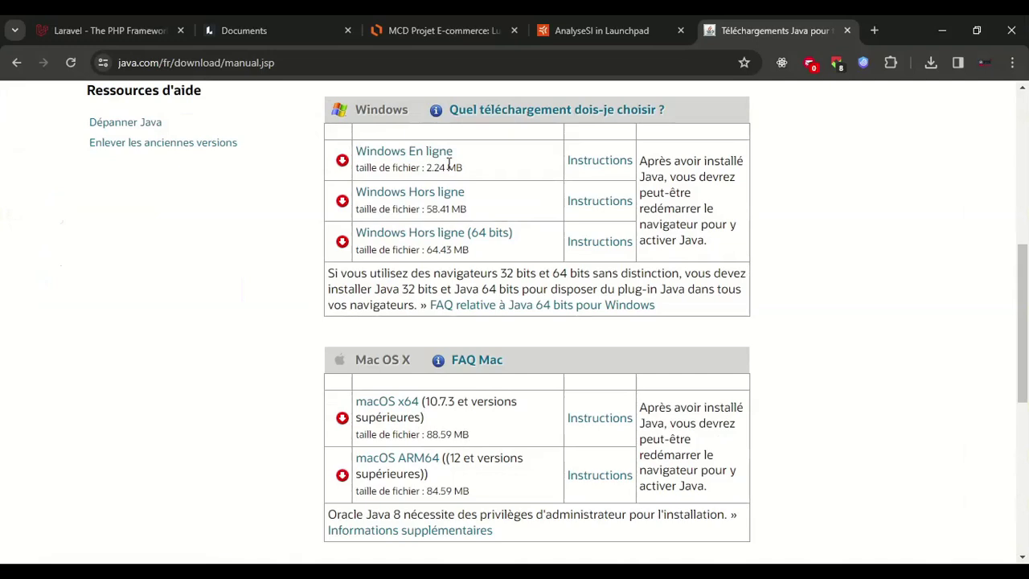
# - Consult the MCD Projet E-commerce diagram in the browser and rename Entite 1 as User in AnalyseSI
pyautogui.click(588, 17)
pyautogui.click(445, 18)
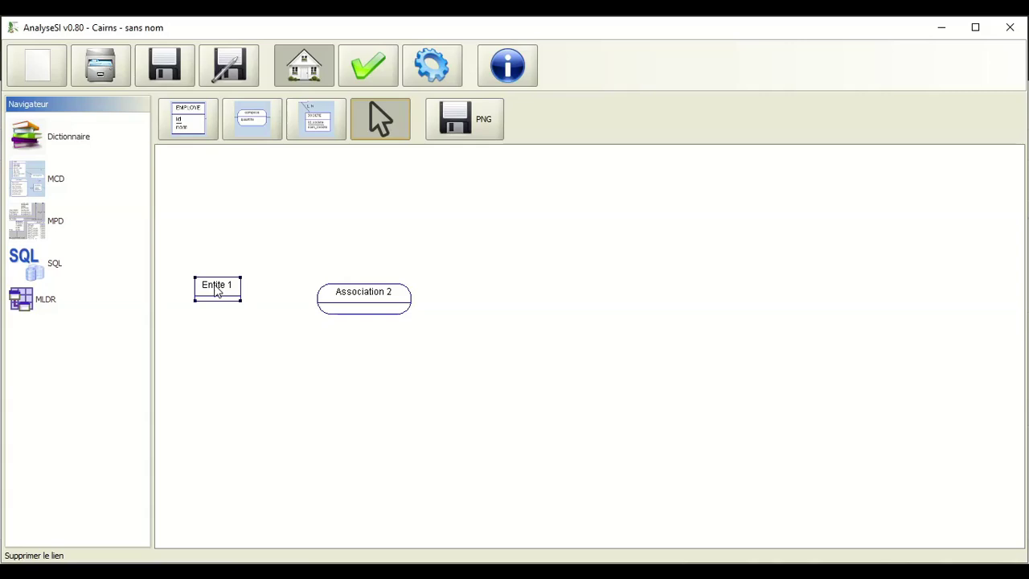
pyautogui.doubleClick(217, 291)
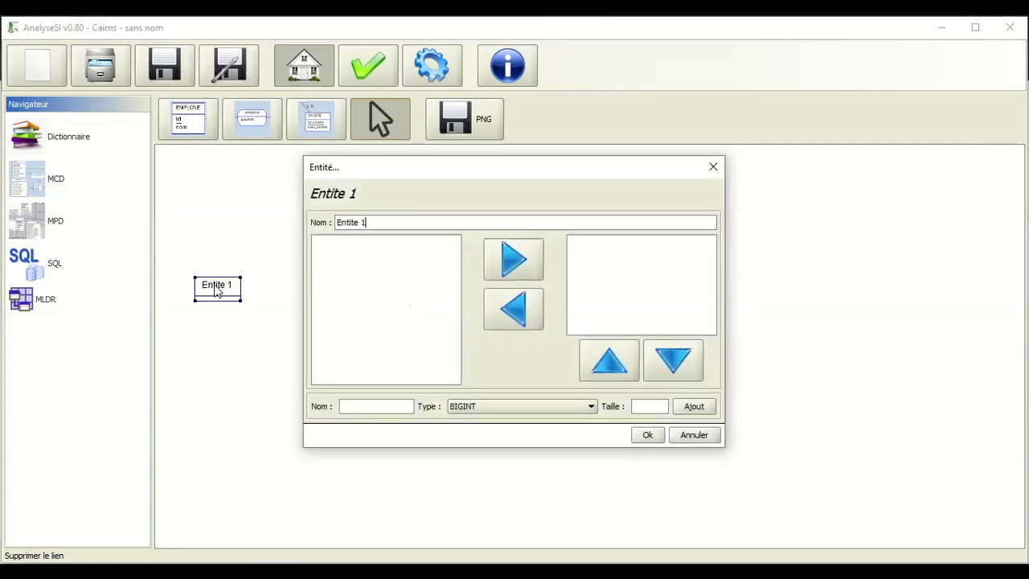
pyautogui.moveTo(364, 223); pyautogui.dragTo(339, 222)
pyautogui.write('I')
pyautogui.click(645, 436)
# - Add five more entities to the MCD canvas above the User entity
pyautogui.click(197, 112)
pyautogui.click(220, 203)
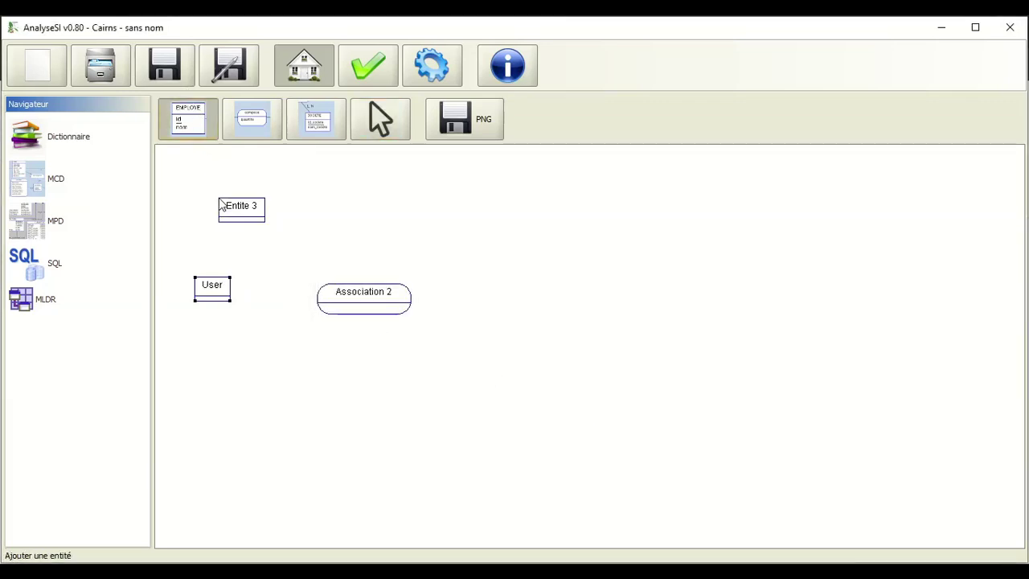
pyautogui.click(240, 210)
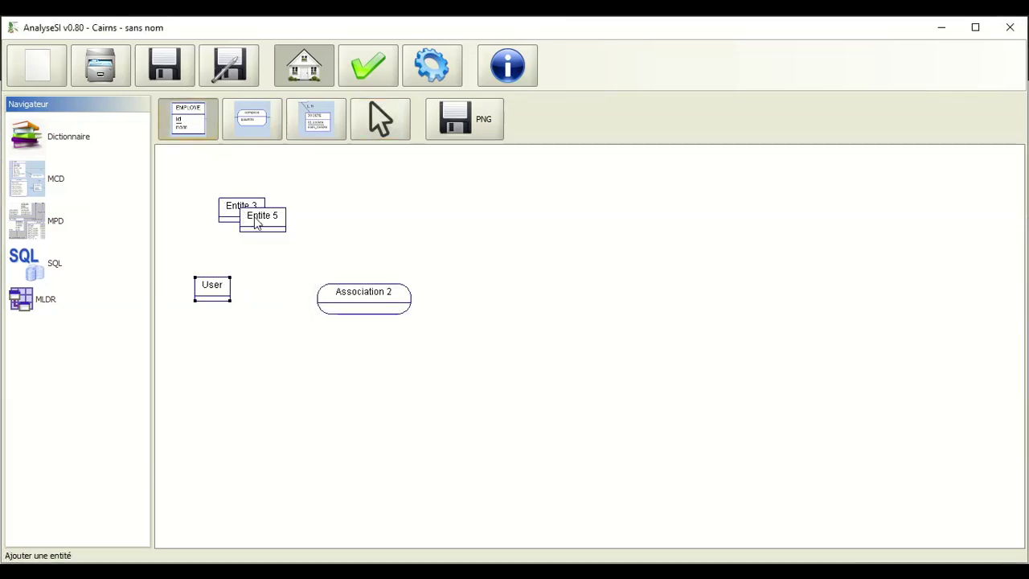
pyautogui.click(255, 218)
pyautogui.click(377, 121)
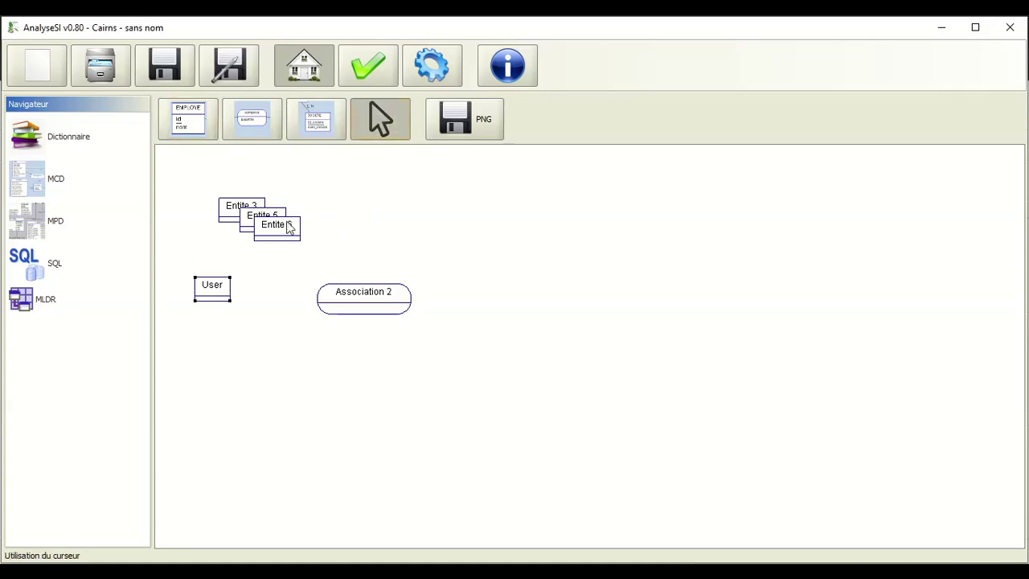
pyautogui.click(191, 131)
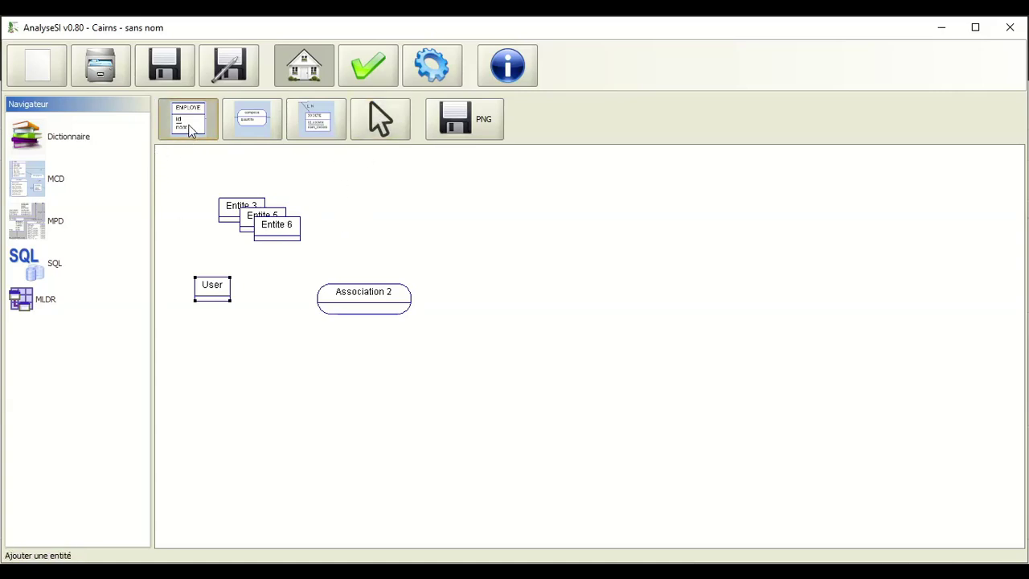
pyautogui.click(275, 231)
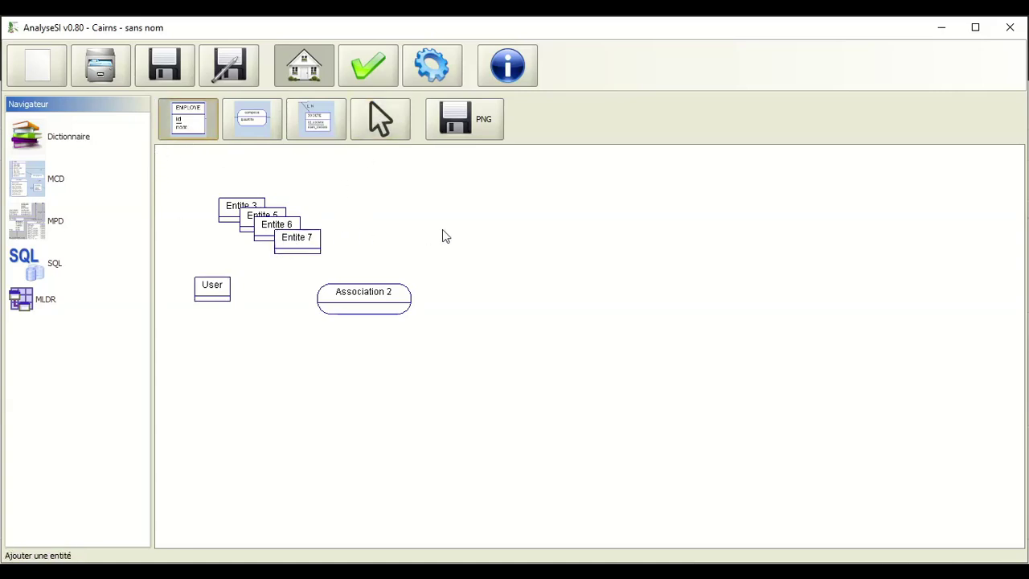
# - Spread the overlapping new entities apart across the canvas, leaving Entite 3 above User
pyautogui.click(369, 118)
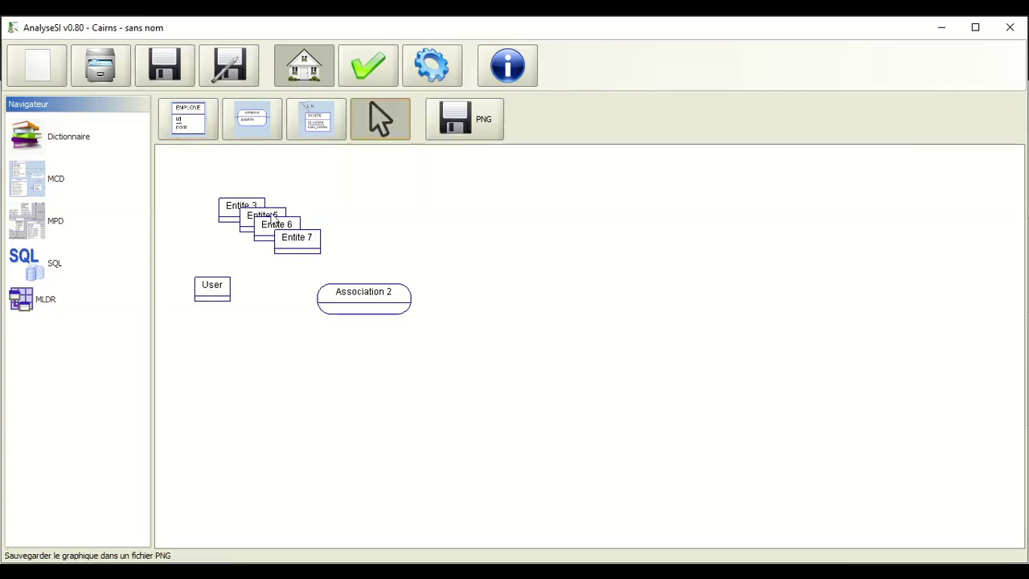
pyautogui.moveTo(293, 248); pyautogui.dragTo(480, 197)
pyautogui.moveTo(270, 225); pyautogui.dragTo(529, 367)
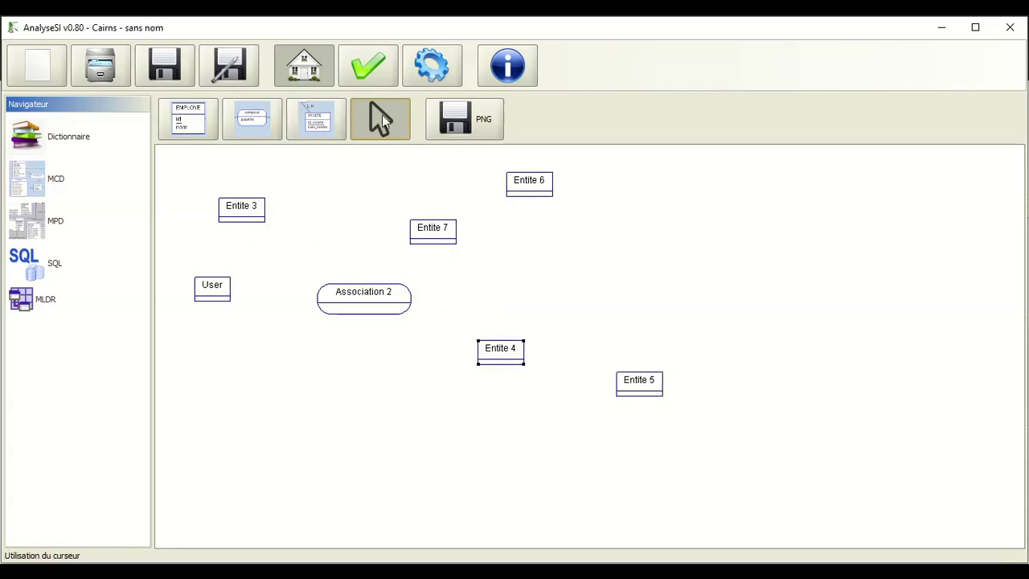
# - Rename Entite 3 as Role
pyautogui.doubleClick(248, 213)
pyautogui.click(402, 221)
pyautogui.tripleClick(402, 221)
pyautogui.write('Role')
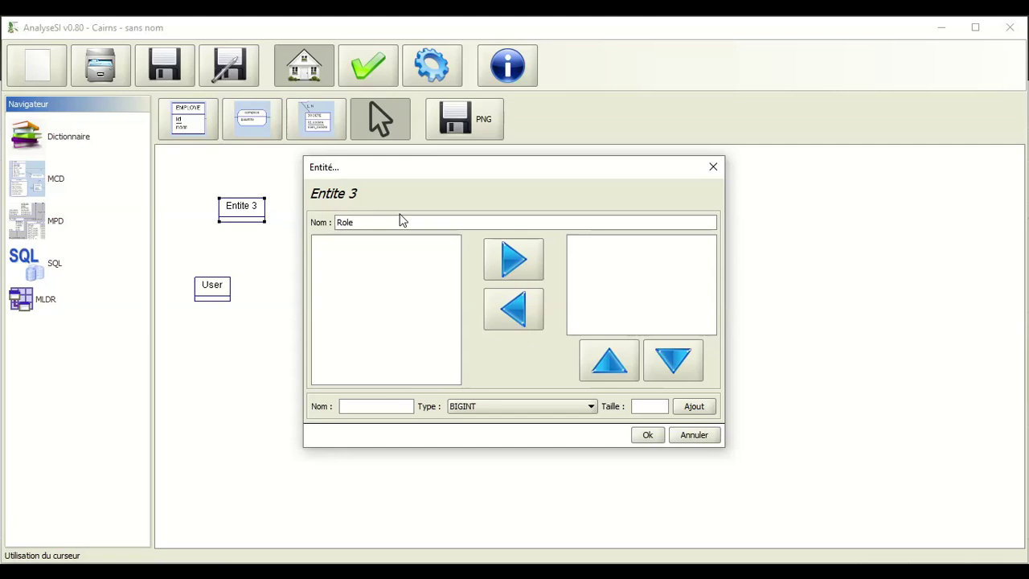
pyautogui.click(649, 434)
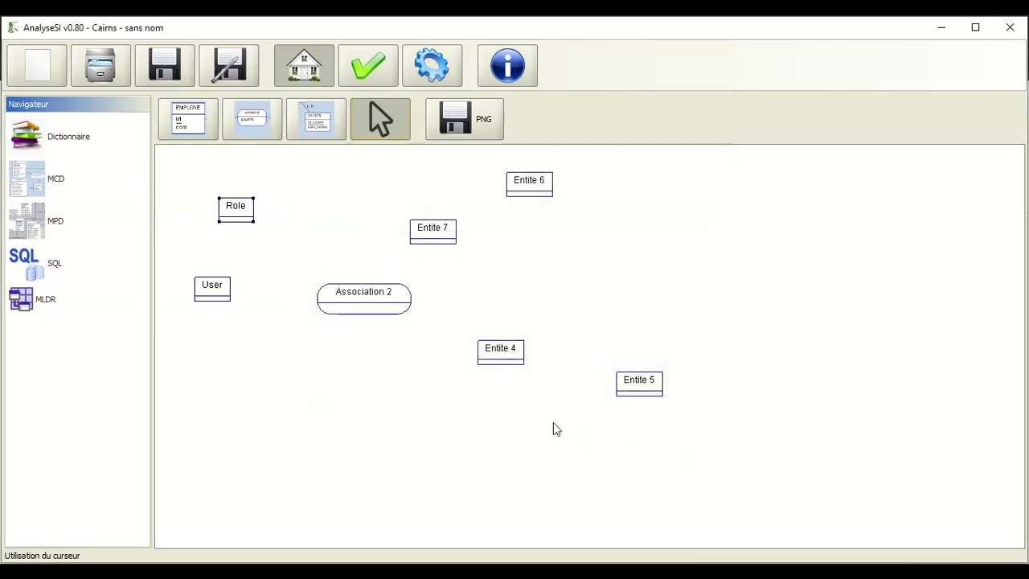
# - Move Entite 7 below the User entity and rename it as Produit
pyautogui.moveTo(429, 234); pyautogui.dragTo(232, 366)
pyautogui.doubleClick(231, 363)
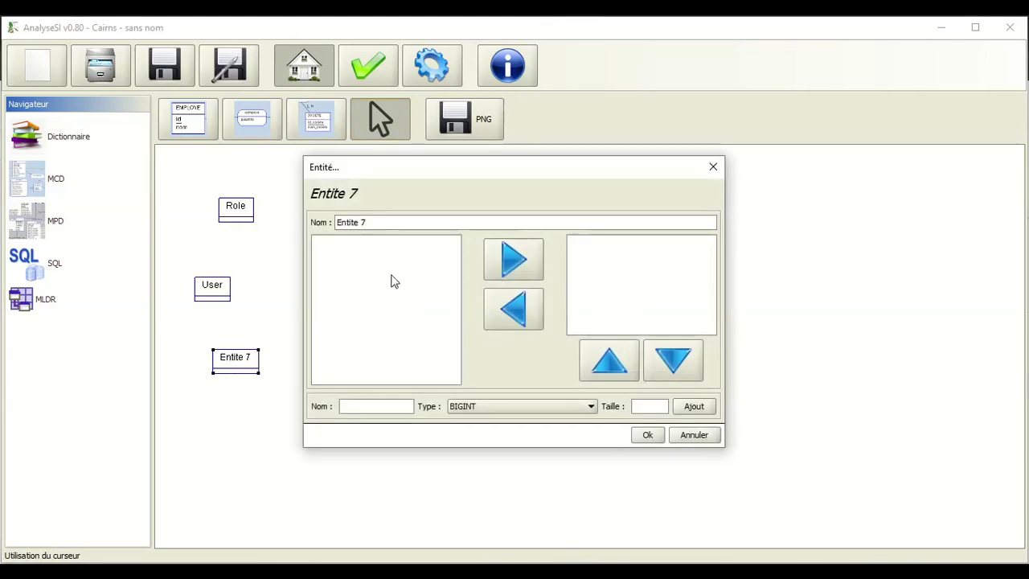
pyautogui.hotkey('ctrl', 'a')
pyautogui.write('Pr')
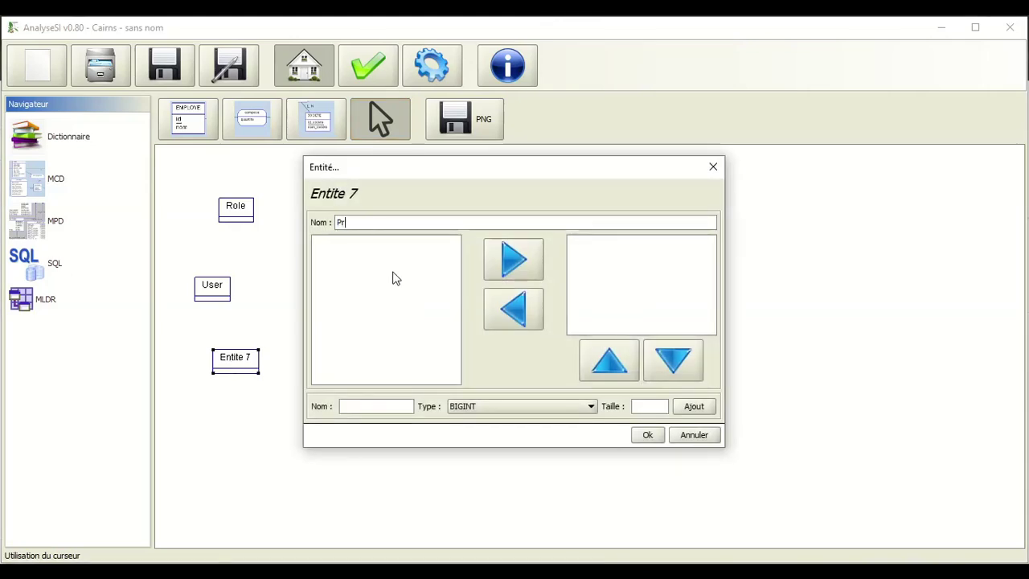
pyautogui.click(647, 434)
# - Move Entite 6 below the Produit entity and rename it as Categorie
pyautogui.moveTo(537, 177); pyautogui.dragTo(247, 440)
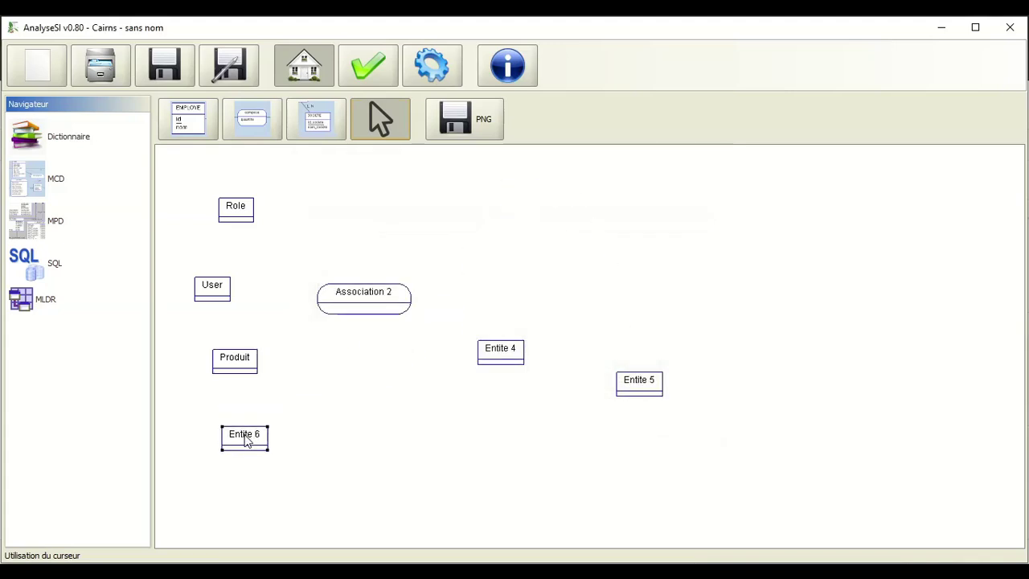
pyautogui.doubleClick(247, 441)
pyautogui.hotkey('ctrl', 'a')
pyautogui.write('Cat')
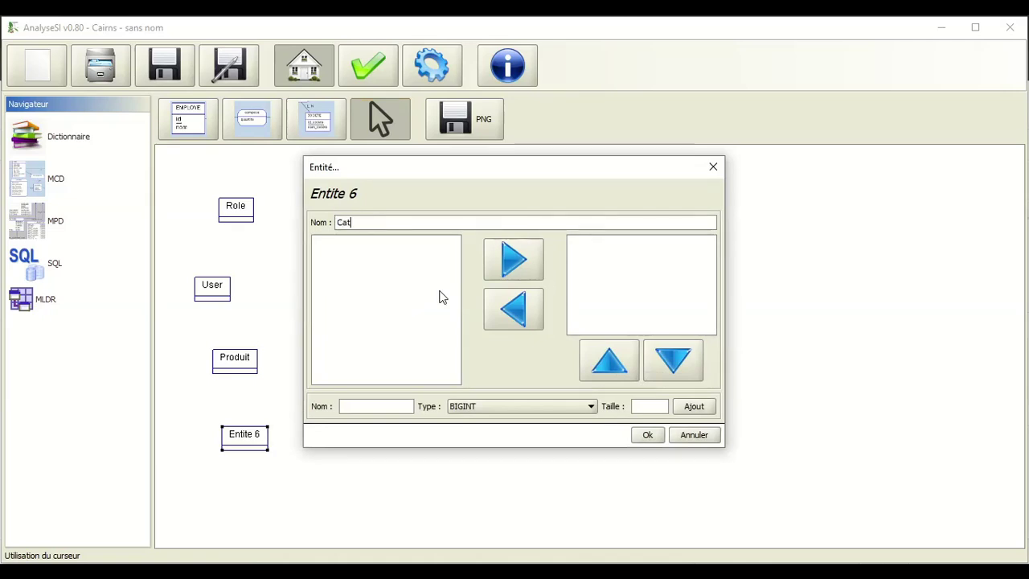
pyautogui.write('egorie')
pyautogui.click(648, 434)
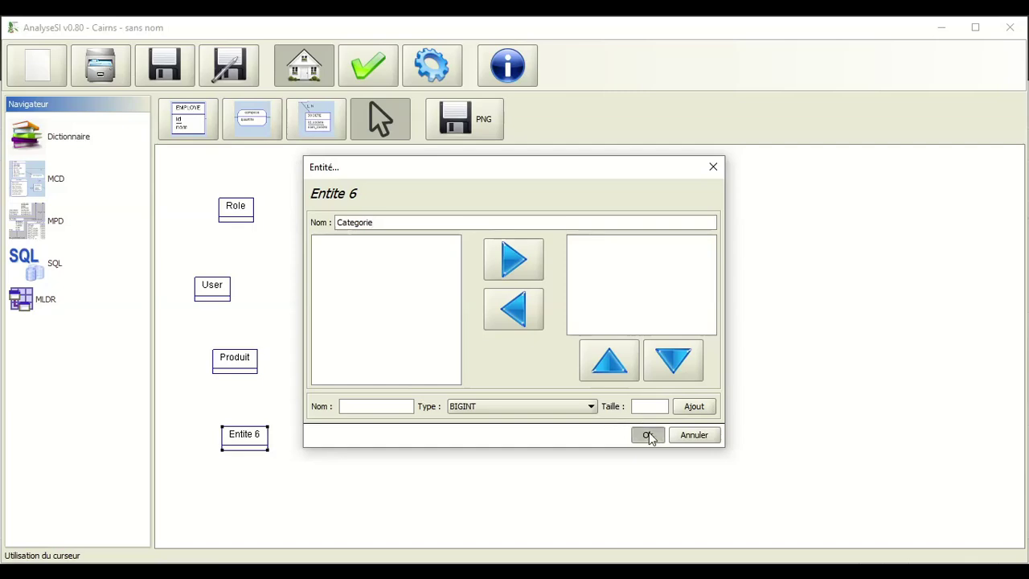
# - Check the Lucidchart MCD for the next entity, and in AnalyseSI move Entite 4 near Categorie and rename it as Image
pyautogui.hotkey('alt', 'Tab')
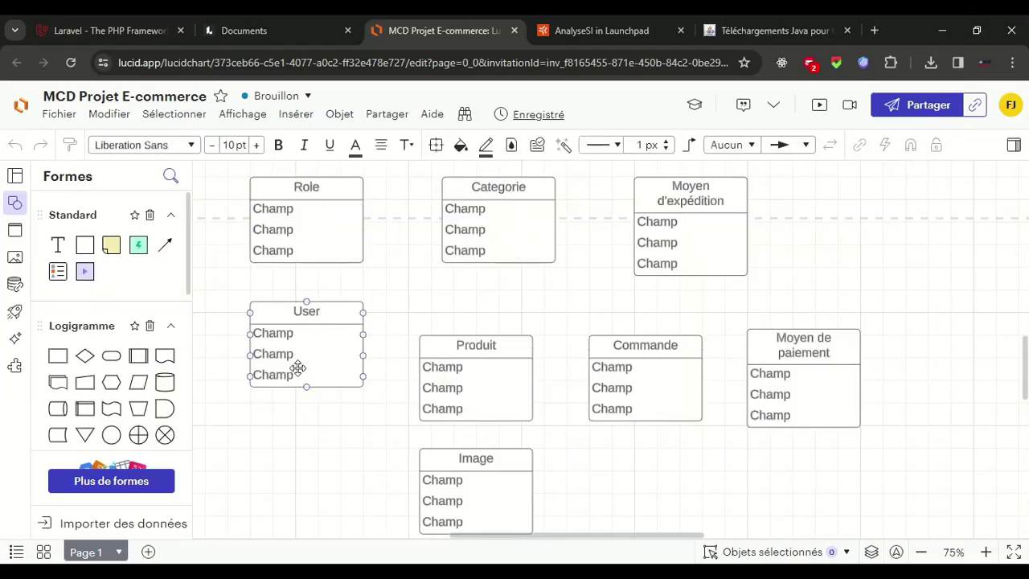
pyautogui.click(657, 496)
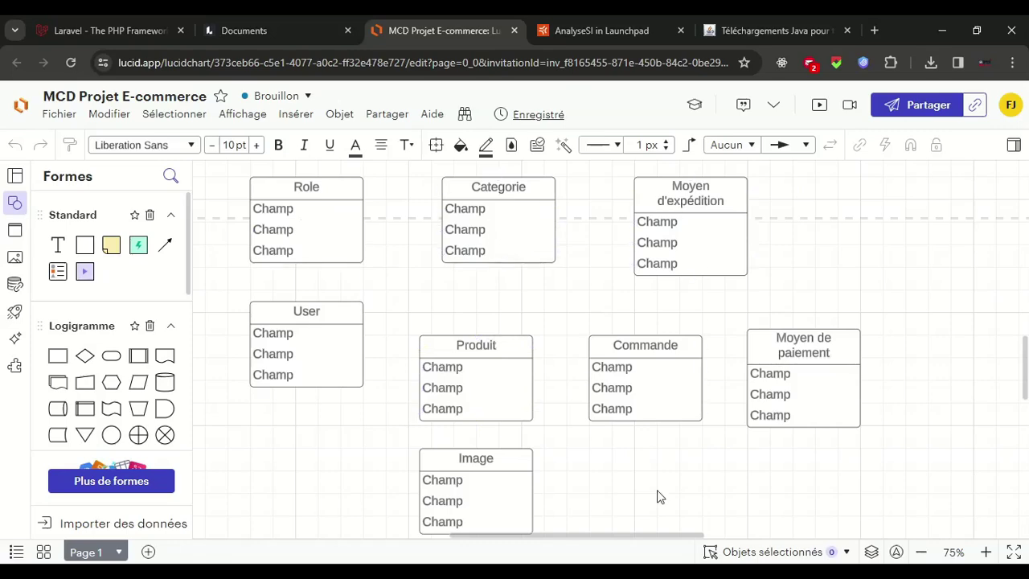
pyautogui.click(476, 490)
pyautogui.hotkey('alt', 'Tab')
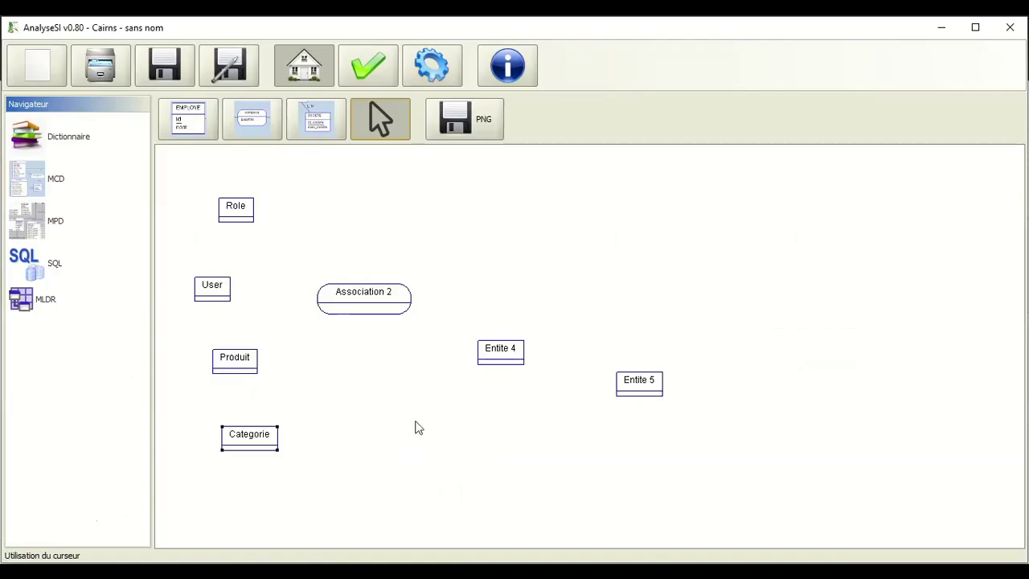
pyautogui.moveTo(500, 354); pyautogui.dragTo(347, 469)
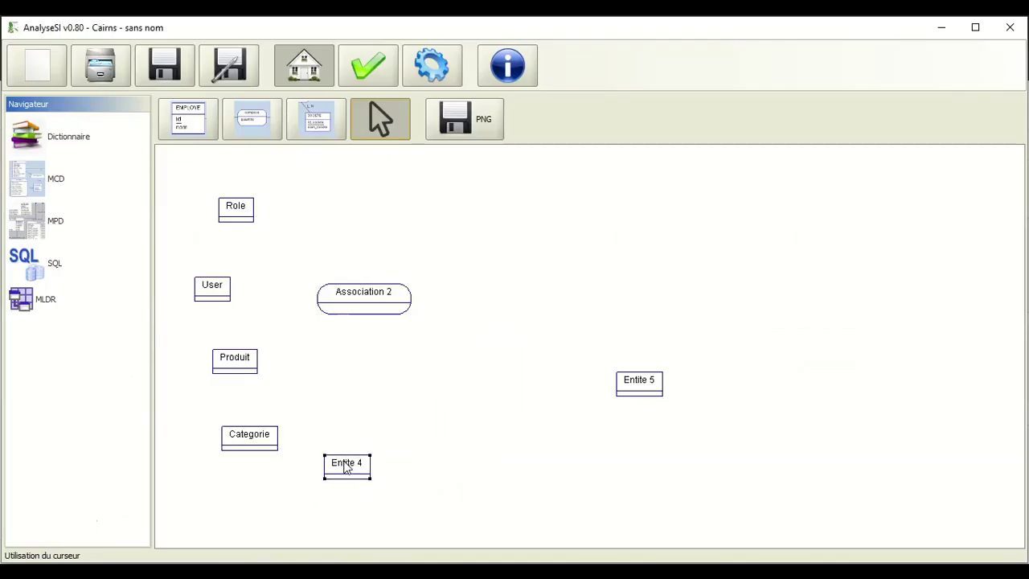
pyautogui.doubleClick(347, 469)
pyautogui.hotkey('ctrl', 'a')
pyautogui.write('Image')
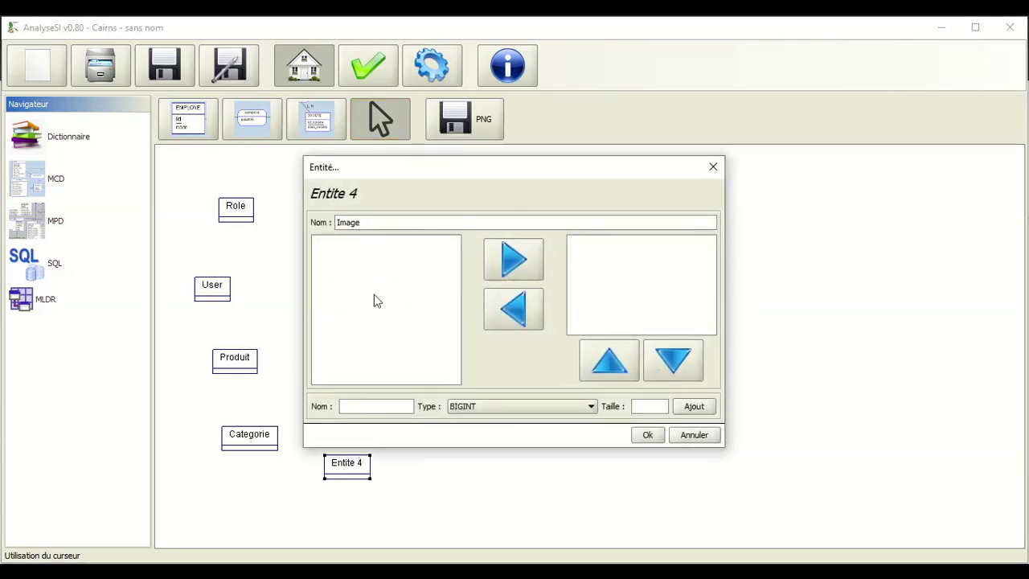
pyautogui.click(647, 435)
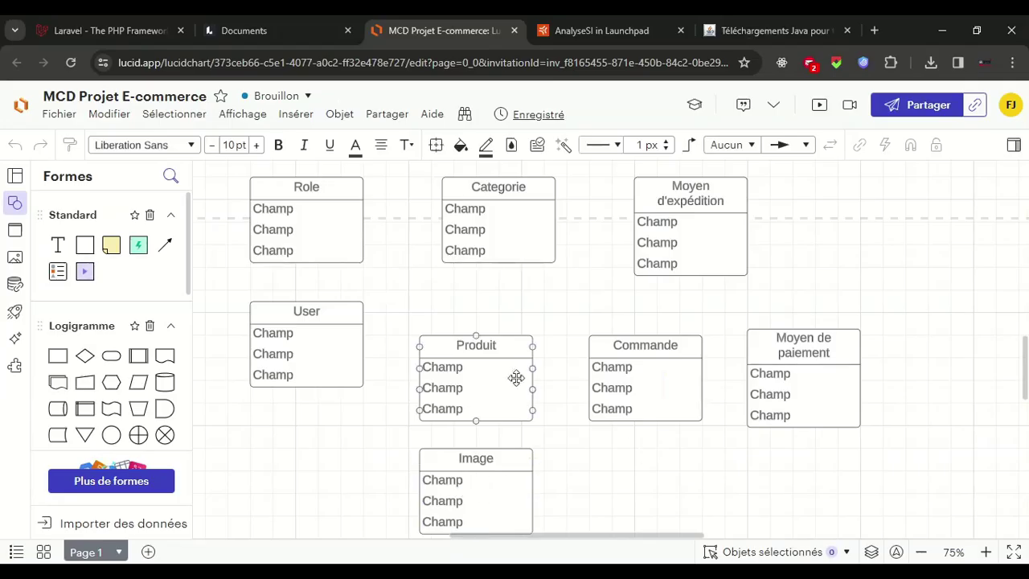
# - Check the Lucidchart MCD for the next entity, and in AnalyseSI move Entite 5 beside Image and rename it as Commande
pyautogui.click(623, 415)
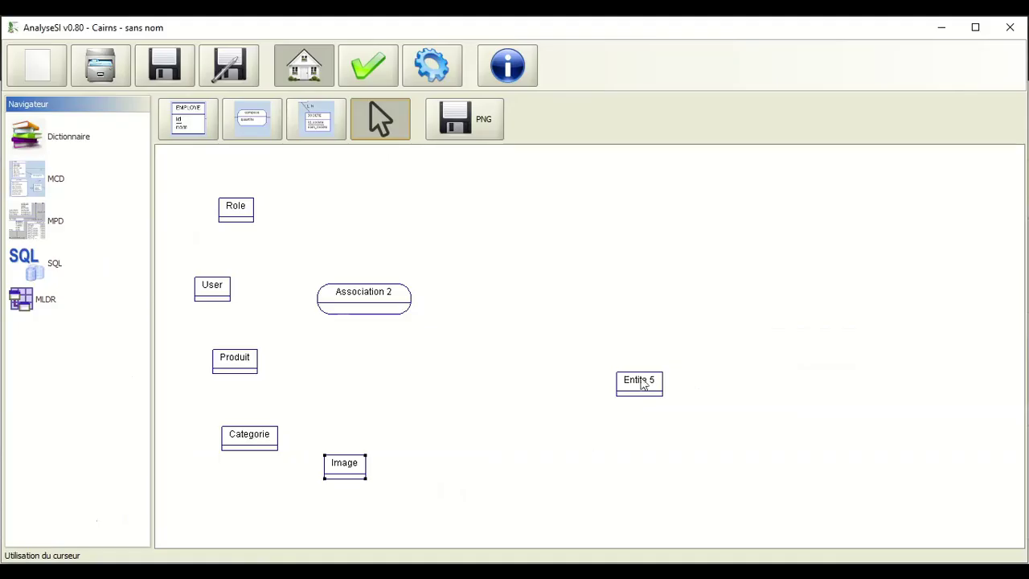
pyautogui.moveTo(647, 385); pyautogui.dragTo(460, 441)
pyautogui.doubleClick(459, 441)
pyautogui.hotkey('ctrl', 'a')
pyautogui.write('Commande')
pyautogui.click(634, 435)
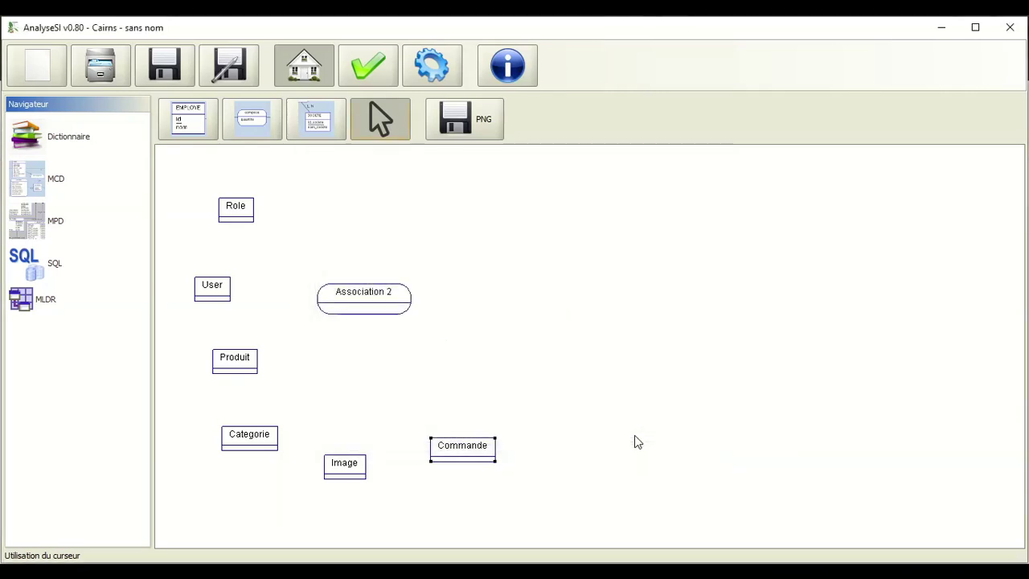
# - Check the Lucidchart MCD for the remaining entities, and in AnalyseSI add two new entities in the free area above and beside Commande
pyautogui.hotkey('alt', 'Tab')
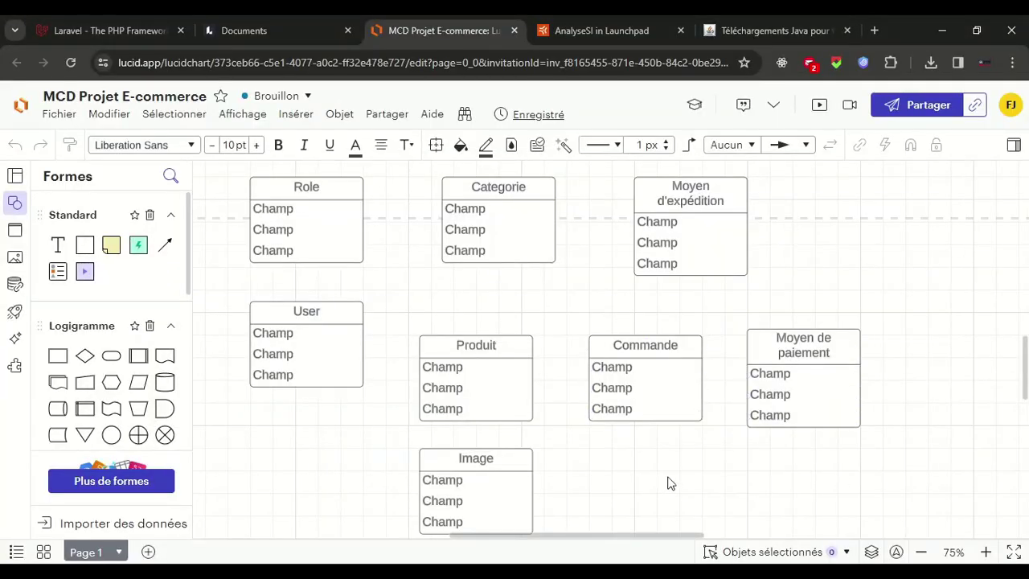
pyautogui.hotkey('alt', 'Tab')
pyautogui.hotkey('alt', 'Tab')
pyautogui.click(661, 341)
pyautogui.hotkey('alt', 'Tab')
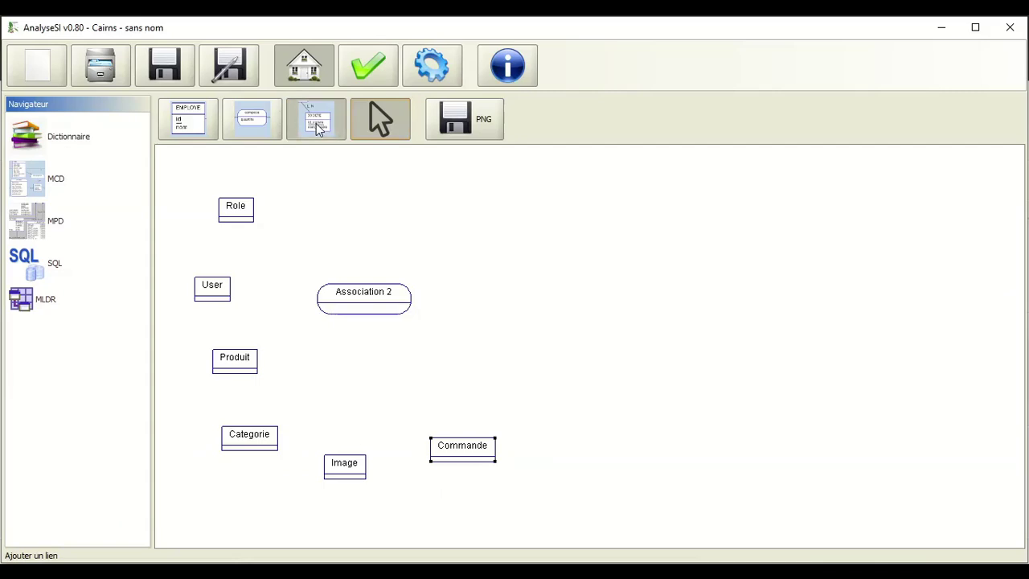
pyautogui.click(185, 131)
pyautogui.click(580, 362)
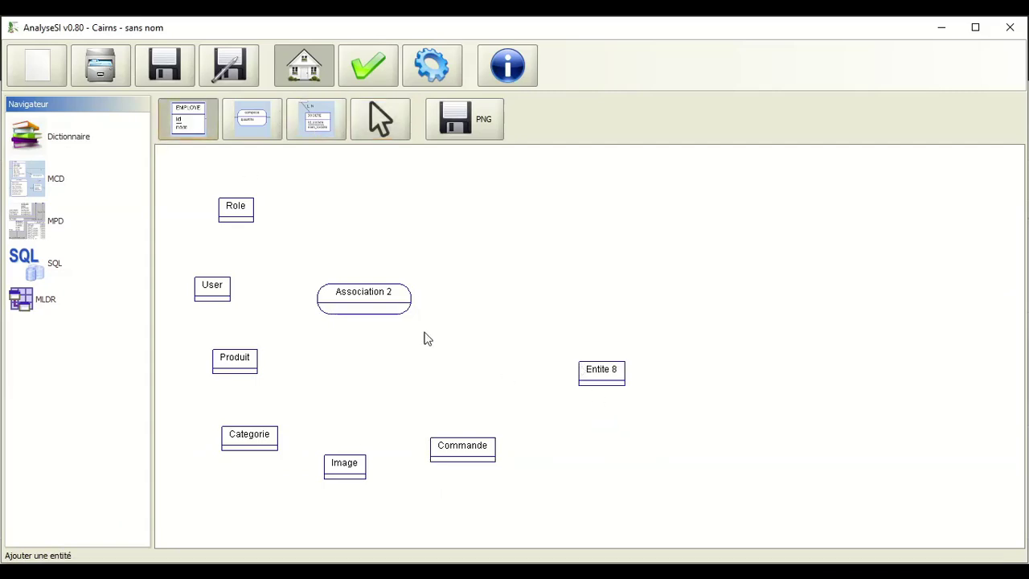
pyautogui.click(366, 113)
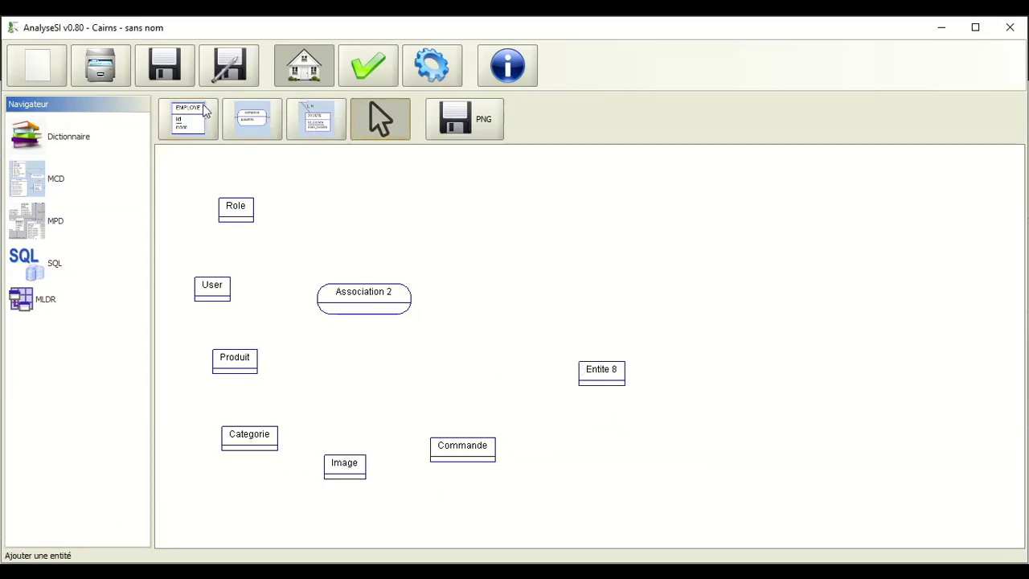
pyautogui.click(204, 111)
pyautogui.click(545, 270)
pyautogui.click(368, 116)
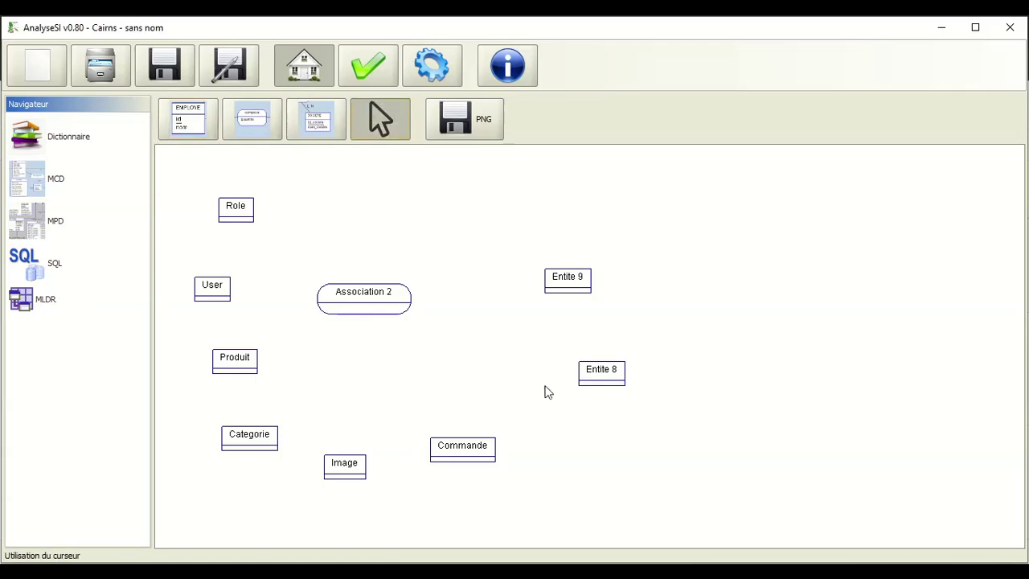
# - Rename Entite 8 as Paiement
pyautogui.doubleClick(604, 372)
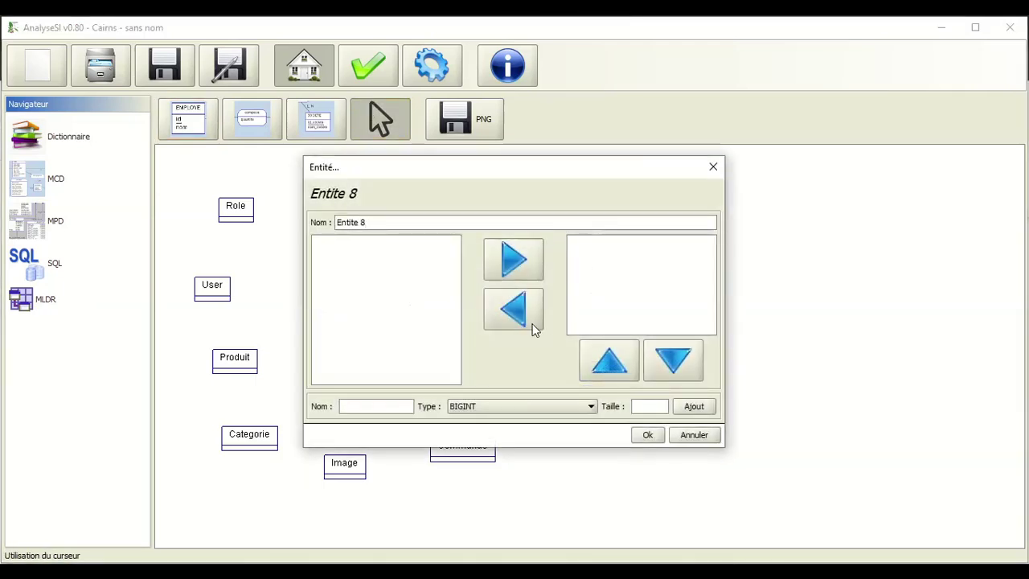
pyautogui.write('Paiement')
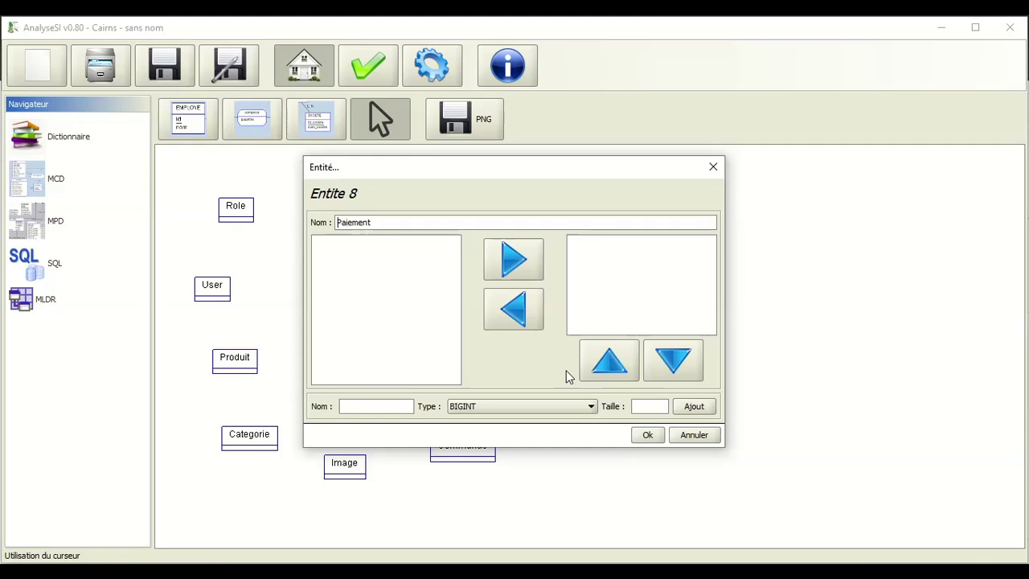
pyautogui.write('Mo')
pyautogui.press('BackSpace')
pyautogui.press('BackSpace')
pyautogui.click(647, 435)
# - Rename Entite 9 as Expedition
pyautogui.doubleClick(558, 283)
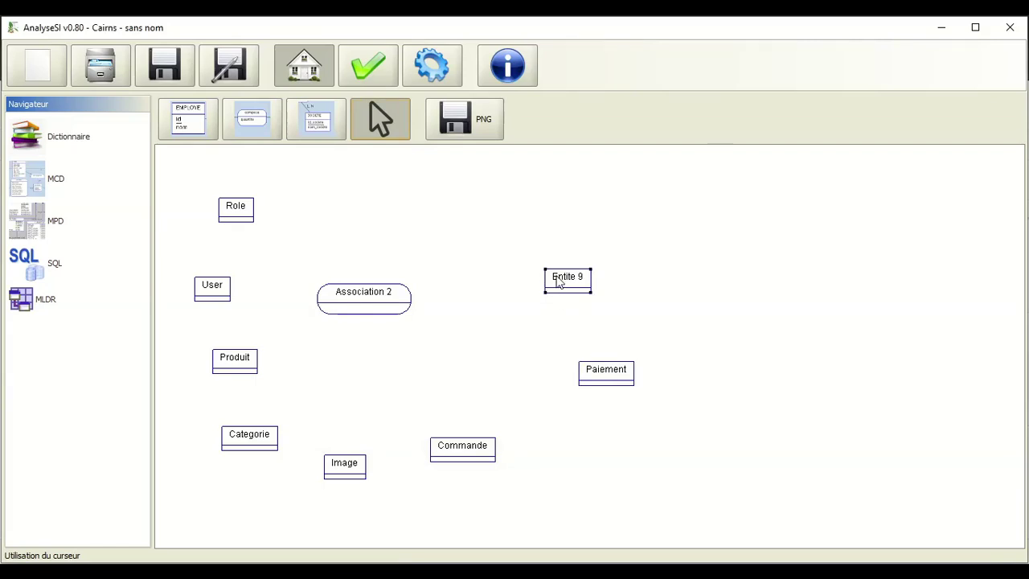
pyautogui.hotkey('ctrl', 'a')
pyautogui.write('Expedition')
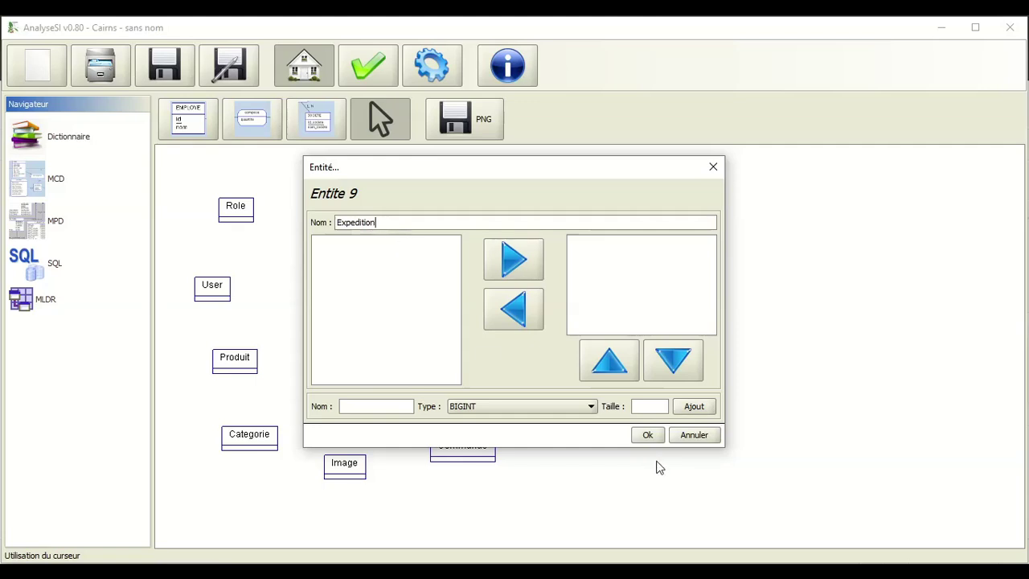
pyautogui.click(649, 434)
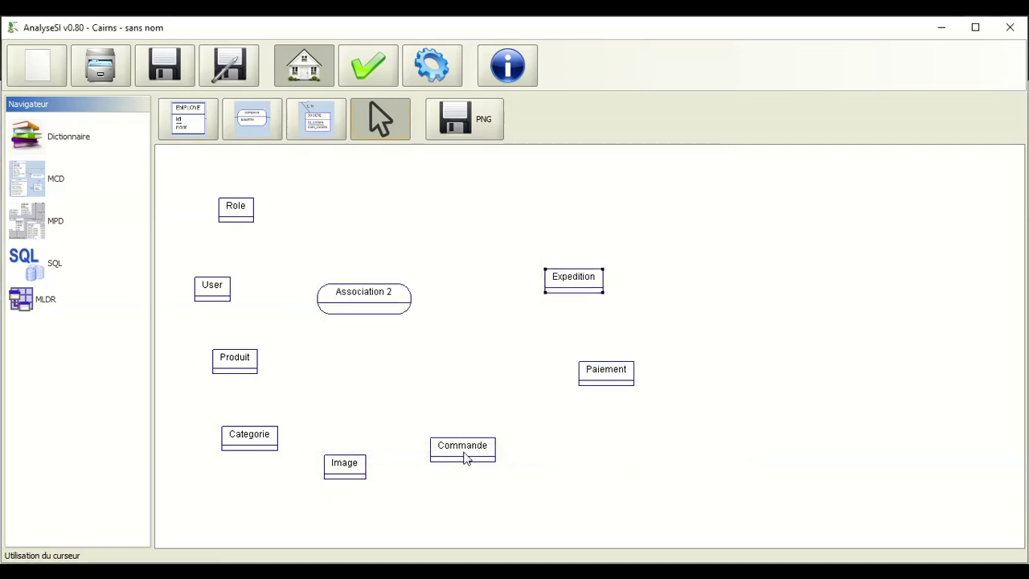
# - Move the Commande entity up slightly and delete the Association 2 association from the diagram
pyautogui.moveTo(465, 457); pyautogui.dragTo(454, 406)
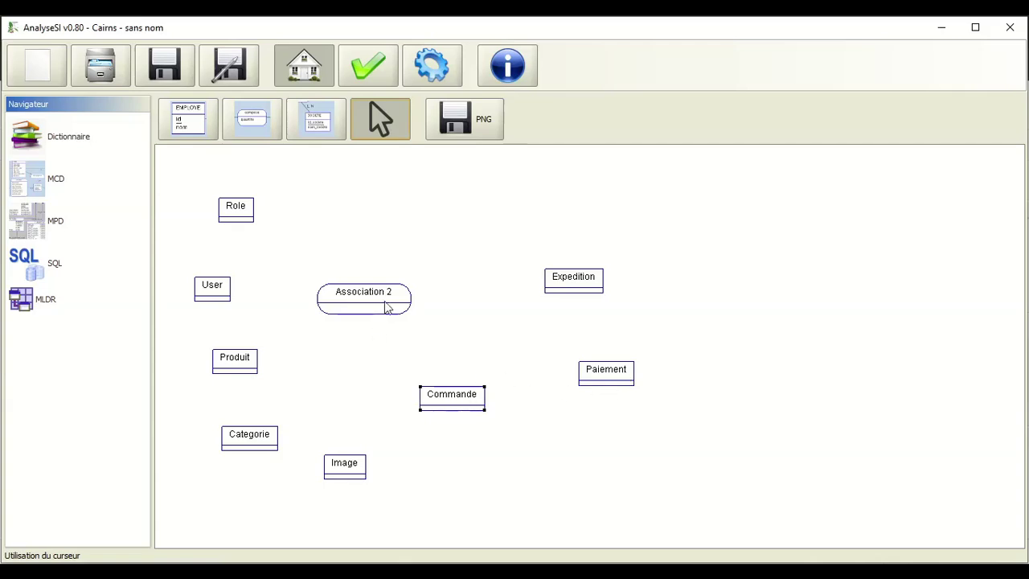
pyautogui.moveTo(387, 306); pyautogui.dragTo(360, 303)
pyautogui.rightClick(361, 304)
pyautogui.click(391, 328)
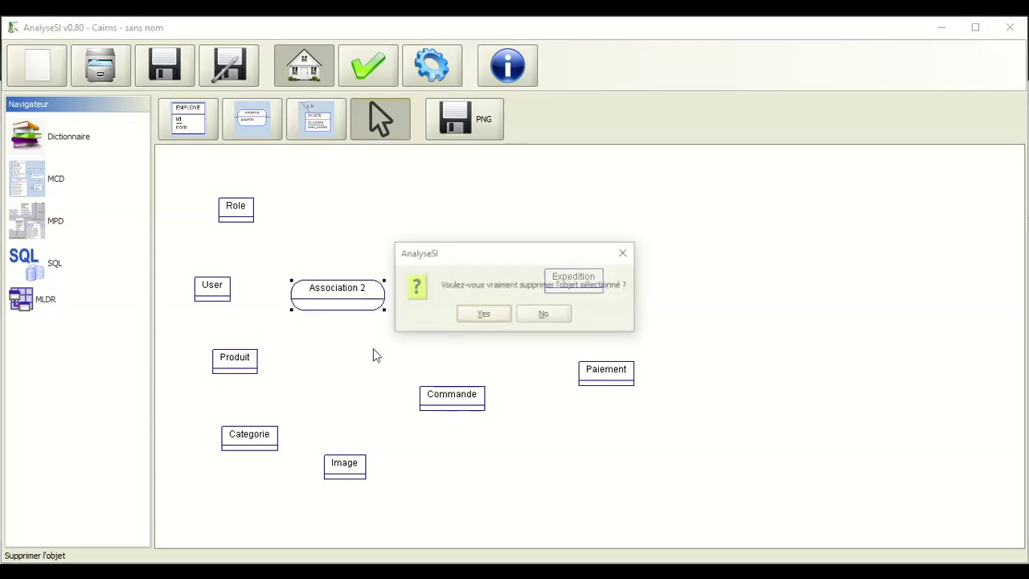
pyautogui.click(483, 315)
# - Spread out the Expedition, Paiement and Commande entities, moving Expedition higher and the other two up and to the right
pyautogui.moveTo(589, 278); pyautogui.dragTo(592, 217)
pyautogui.moveTo(612, 380); pyautogui.dragTo(665, 356)
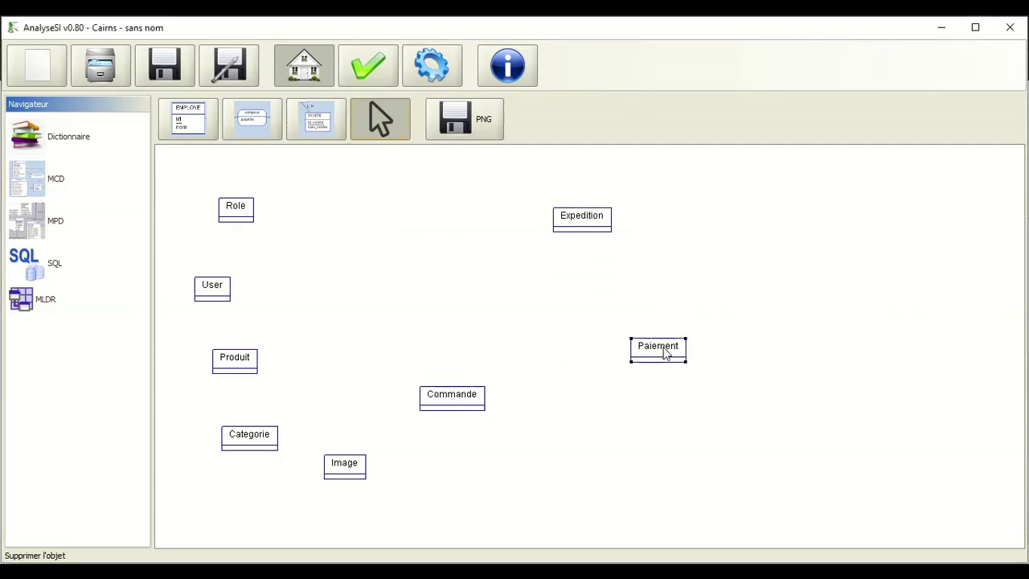
pyautogui.moveTo(461, 399); pyautogui.dragTo(498, 381)
# - Move the Role entity up and to the left, and create an id attribute of type BIGINT for it
pyautogui.moveTo(238, 215); pyautogui.dragTo(201, 191)
pyautogui.doubleClick(202, 192)
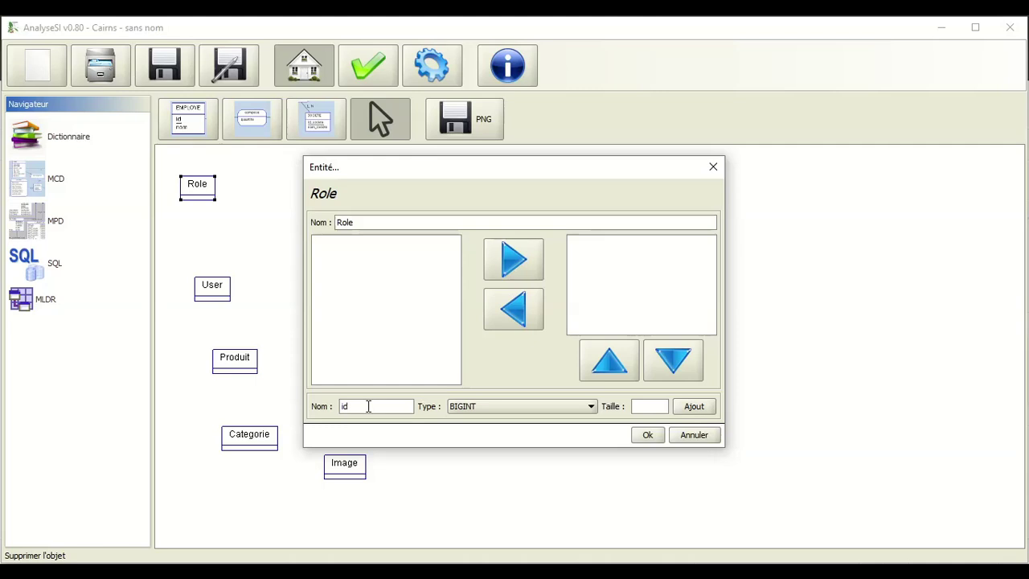
pyautogui.click(693, 406)
# - Create a libelle attribute of type TEXT for the Role entity
pyautogui.click(389, 407)
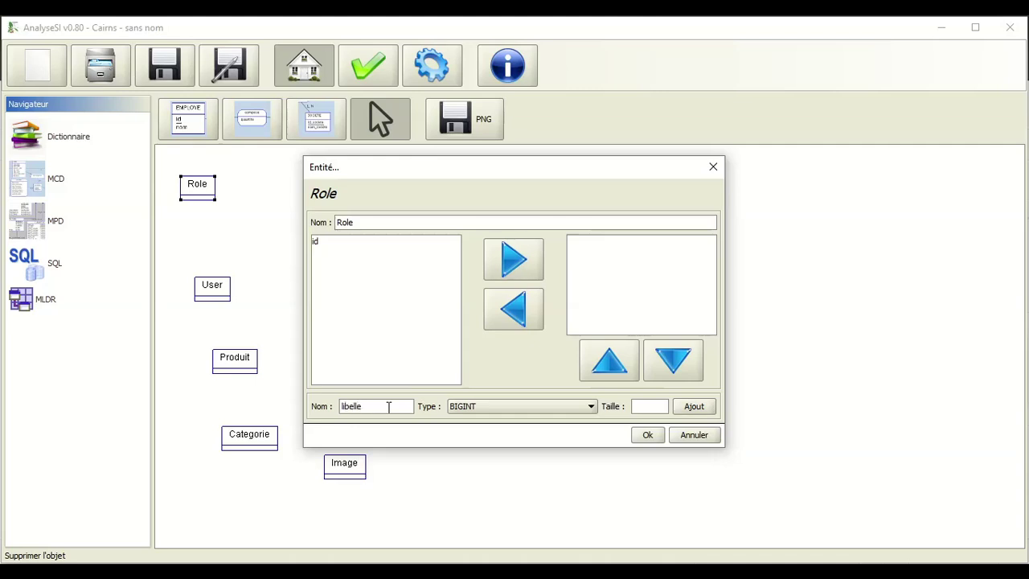
pyautogui.click(520, 407)
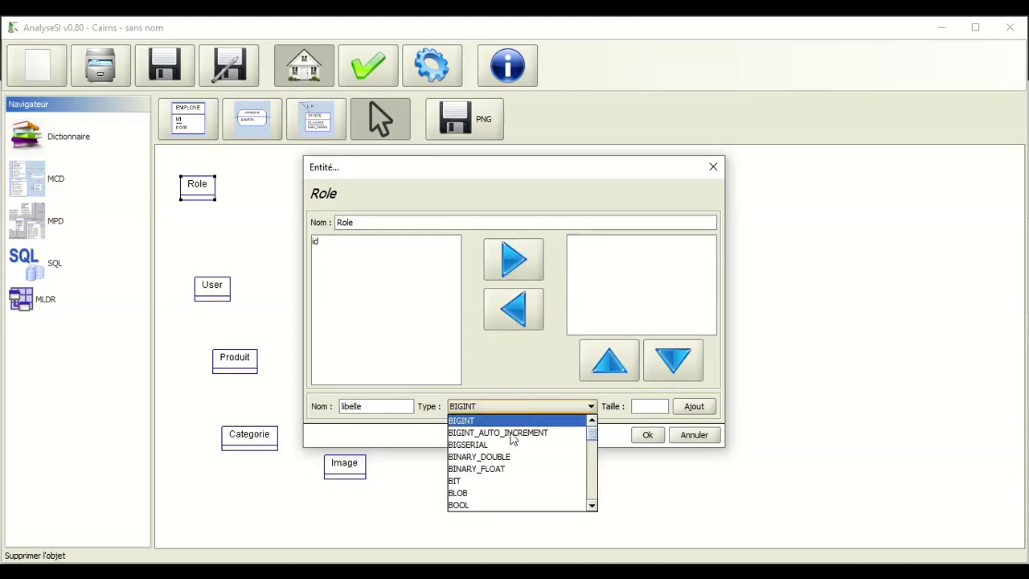
pyautogui.scroll(-2, 486, 499)
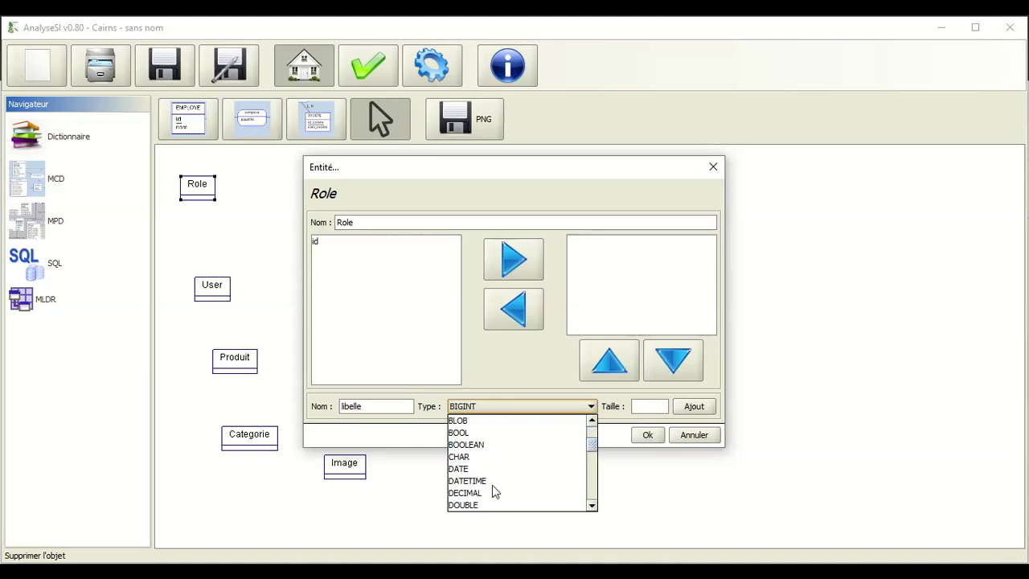
pyautogui.scroll(2, 492, 484)
pyautogui.click(592, 506)
pyautogui.click(592, 505)
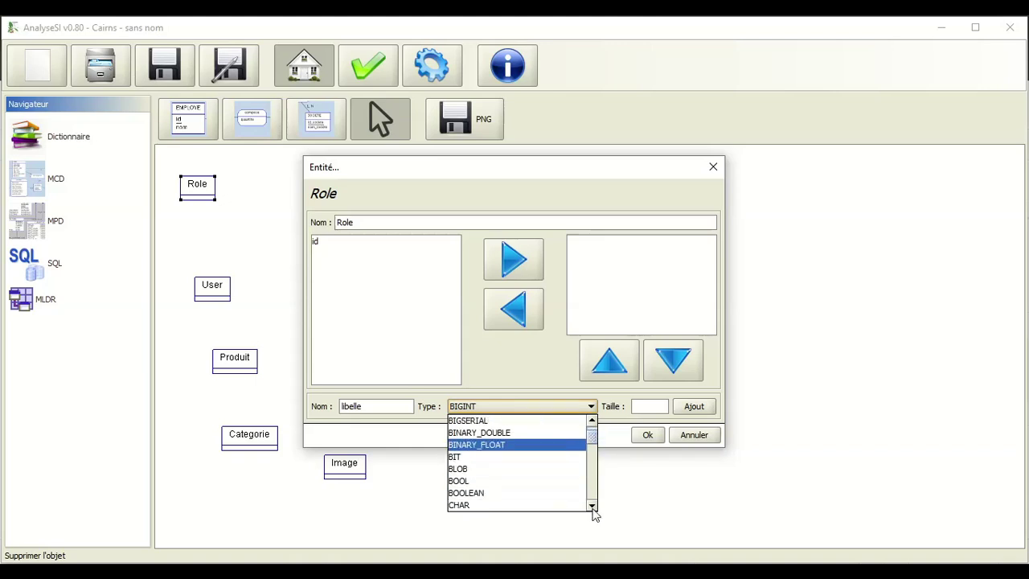
pyautogui.click(591, 506)
pyautogui.click(592, 507)
pyautogui.click(592, 506)
pyautogui.click(592, 506)
pyautogui.click(592, 506)
pyautogui.click(592, 506)
pyautogui.click(591, 506)
pyautogui.click(591, 506)
pyautogui.click(592, 507)
pyautogui.click(592, 506)
pyautogui.click(592, 507)
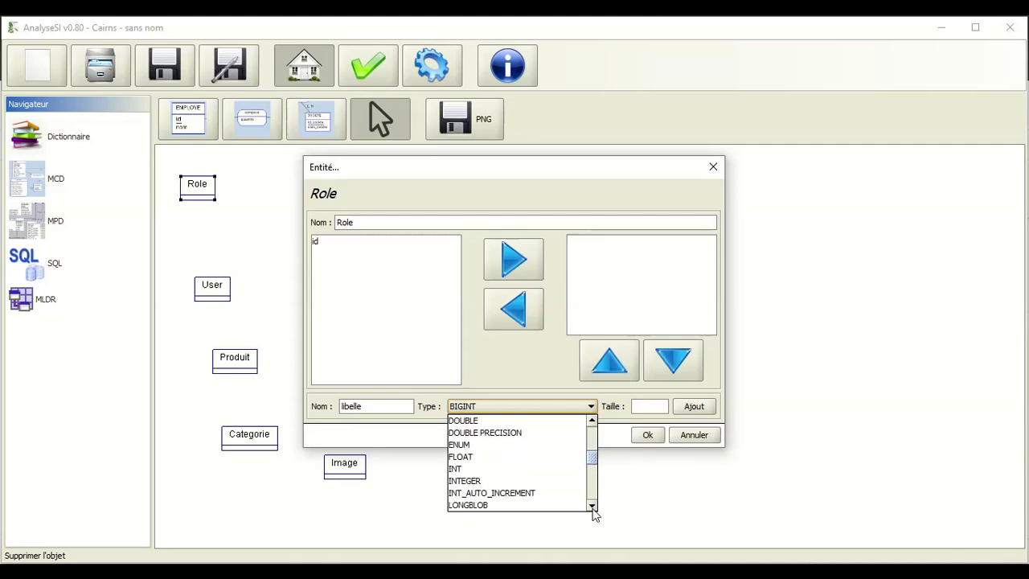
pyautogui.click(591, 506)
pyautogui.click(591, 507)
pyautogui.click(591, 507)
pyautogui.click(591, 507)
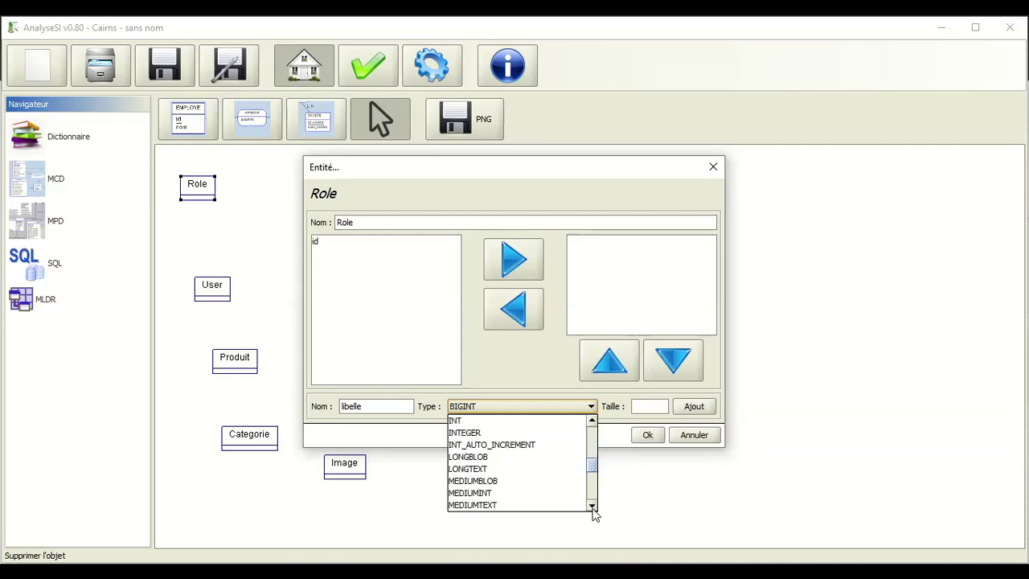
pyautogui.click(591, 507)
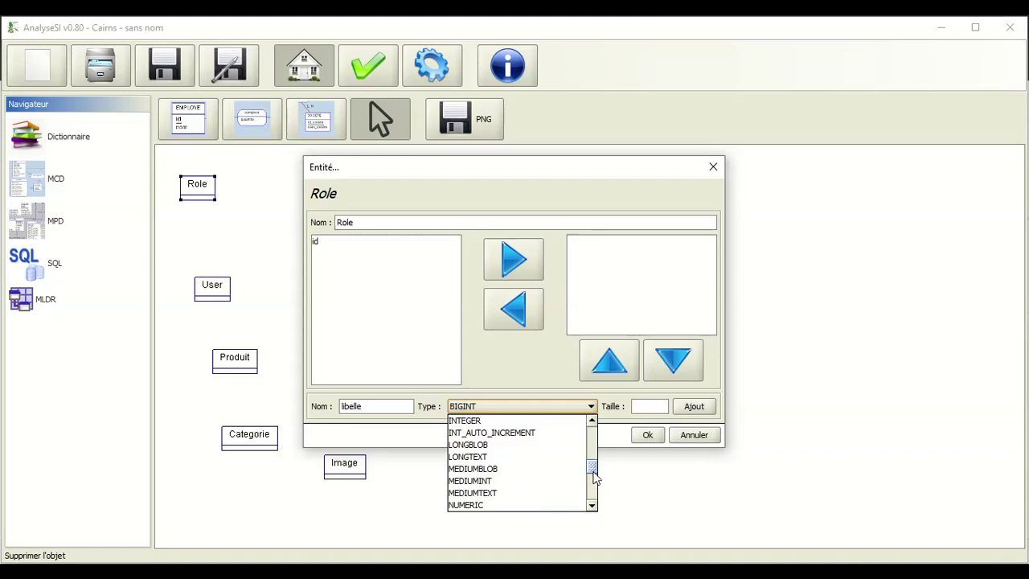
pyautogui.click(592, 505)
pyautogui.click(591, 506)
pyautogui.click(591, 506)
pyautogui.click(594, 489)
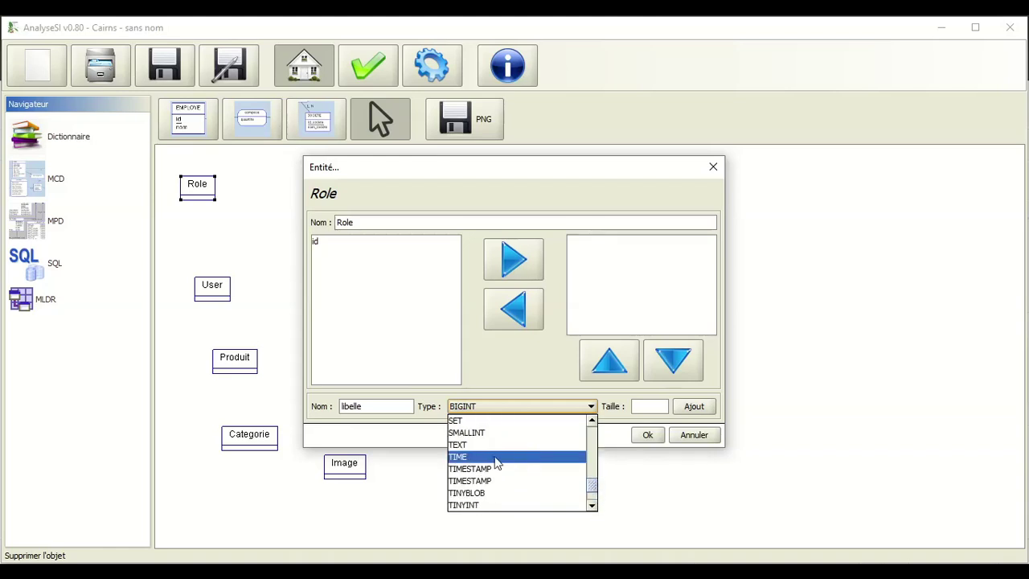
pyautogui.click(466, 446)
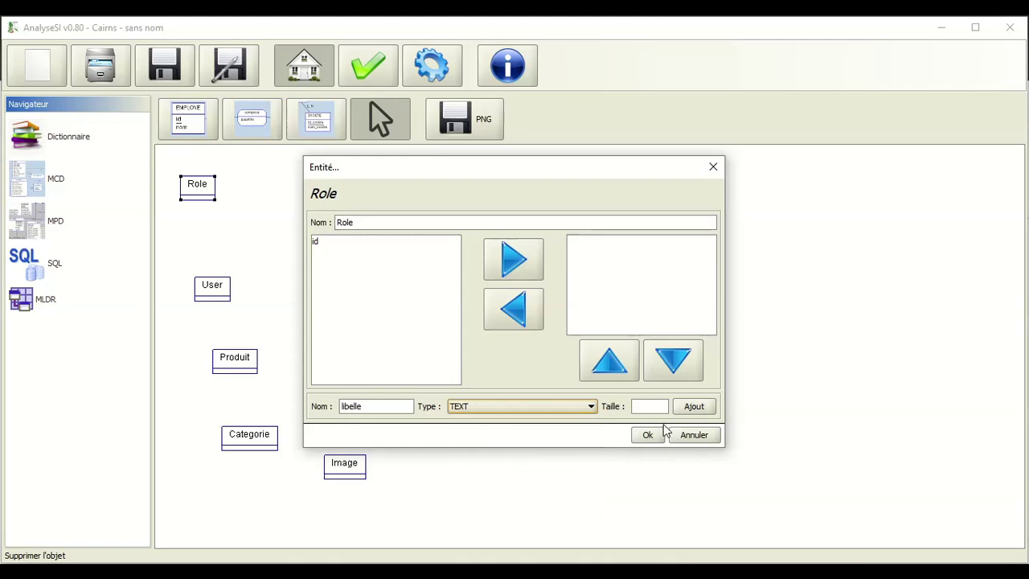
pyautogui.click(683, 408)
# - Assign the id and libelle attributes to the Role entity and validate it
pyautogui.click(333, 243)
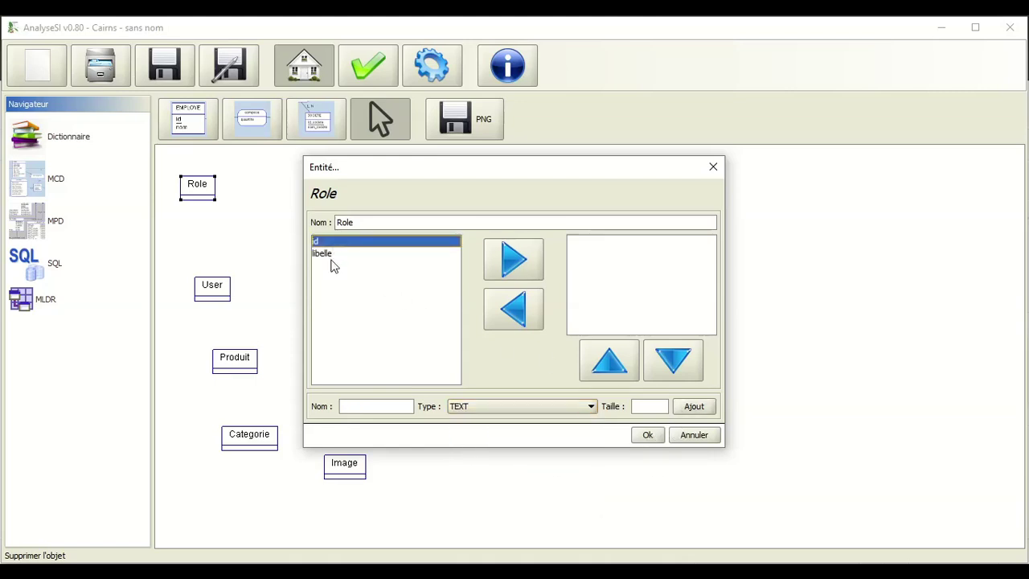
pyautogui.keyDown('shift'); pyautogui.click(329, 255); pyautogui.keyUp('shift')
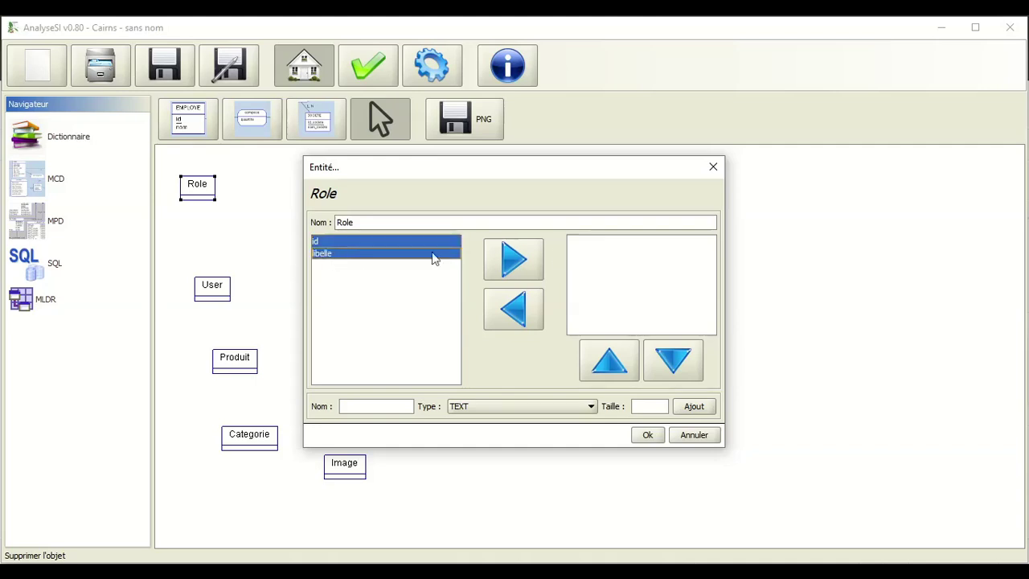
pyautogui.click(511, 263)
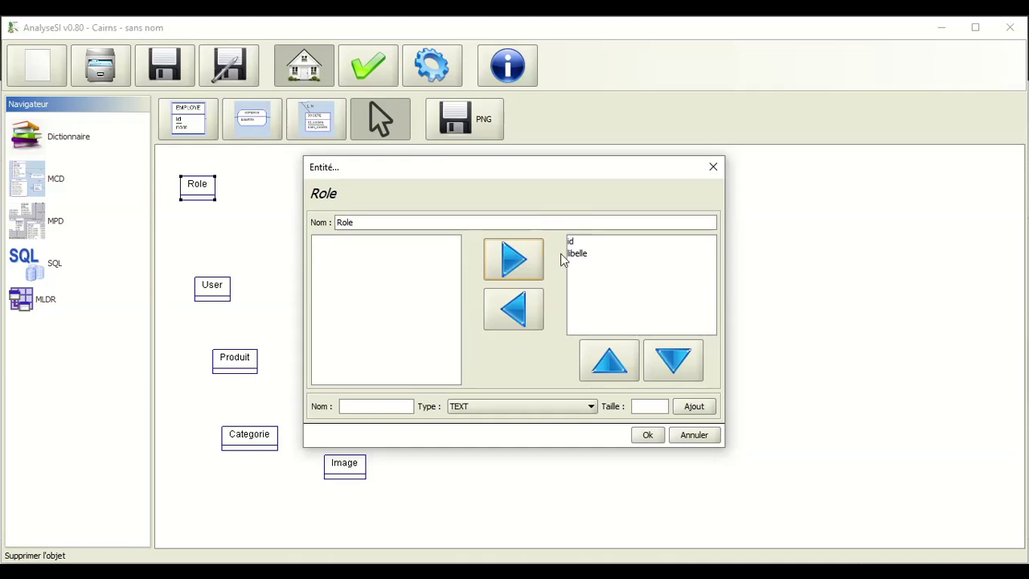
pyautogui.click(647, 435)
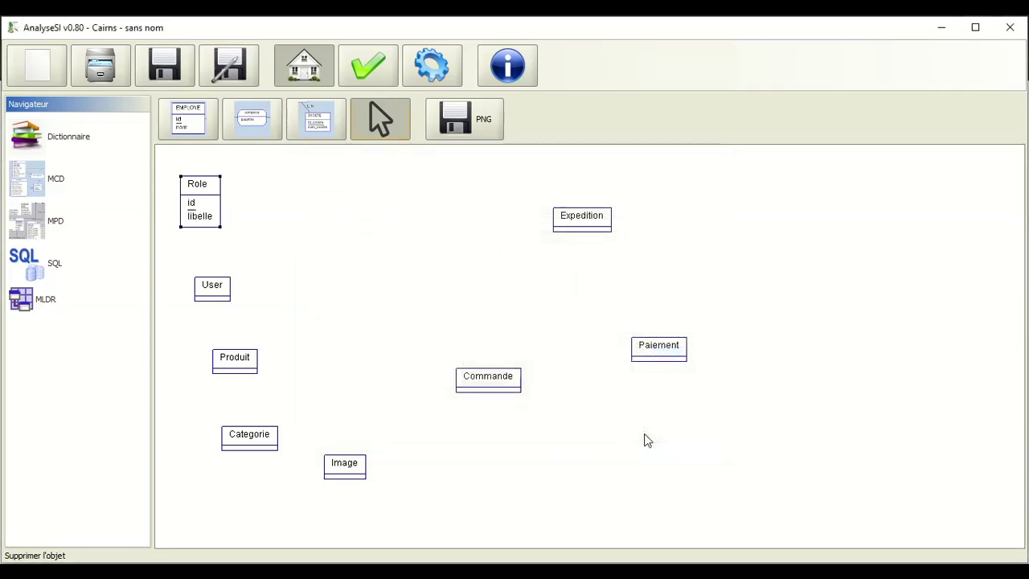
# - Align the Role and User entities vertically, and create an id attribute of type BIGINT for User
pyautogui.moveTo(202, 196); pyautogui.dragTo(221, 187)
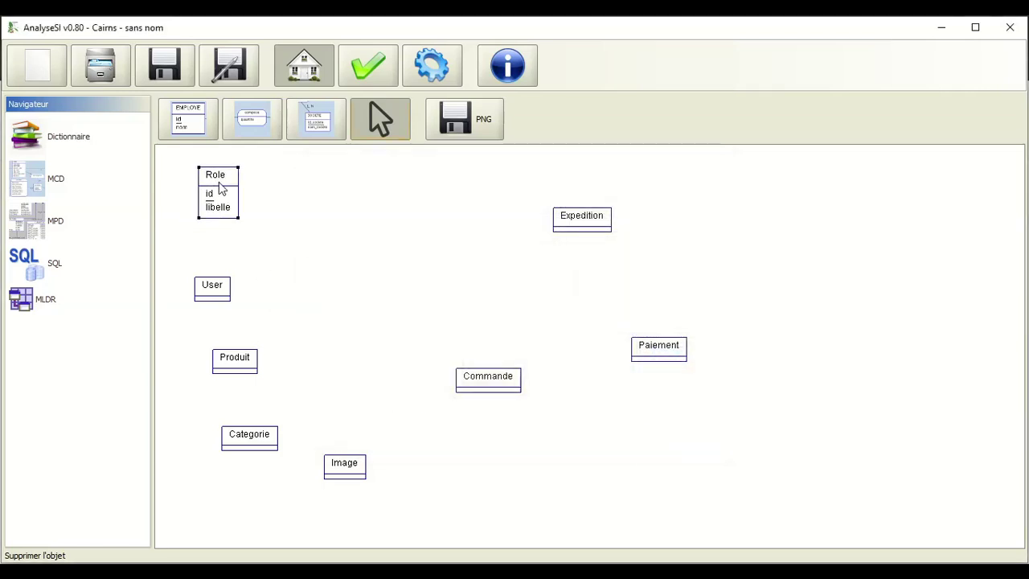
pyautogui.moveTo(218, 291); pyautogui.dragTo(225, 269)
pyautogui.doubleClick(221, 270)
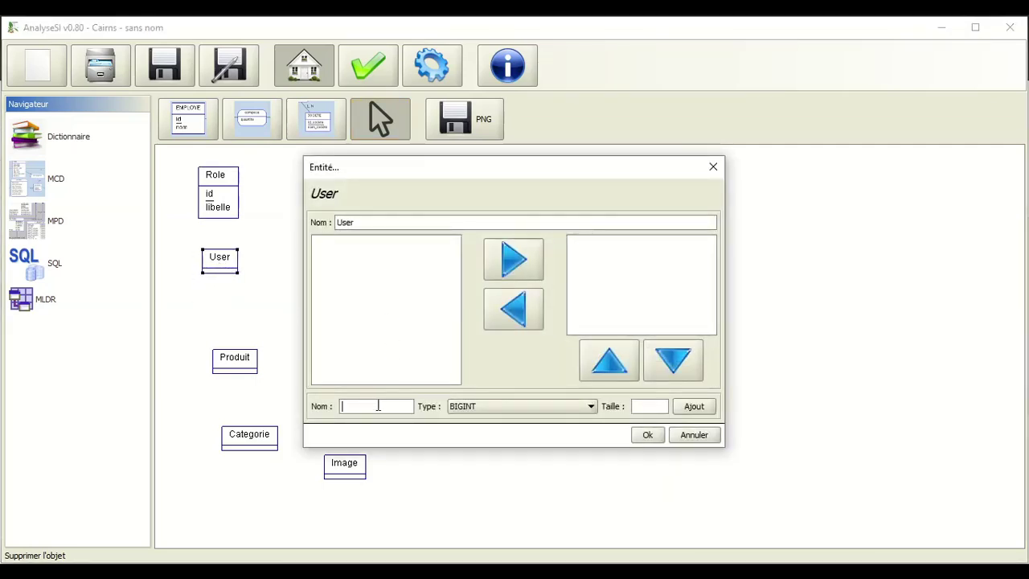
pyautogui.click(696, 407)
# - Create a nom attribute of type TEXT for the User entity
pyautogui.click(509, 410)
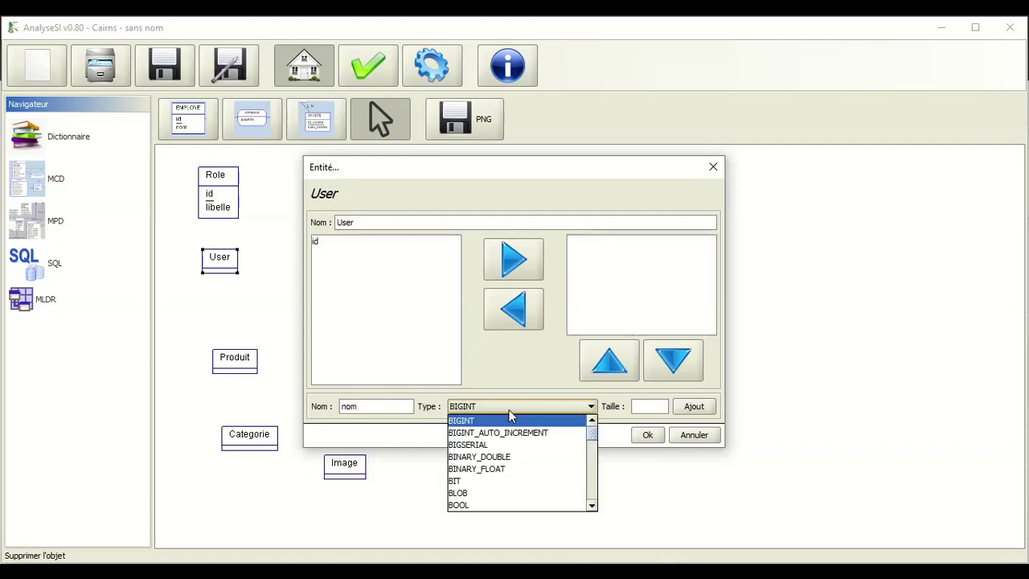
pyautogui.click(592, 506)
pyautogui.click(591, 505)
pyautogui.click(592, 506)
pyautogui.scroll(-5, 592, 506)
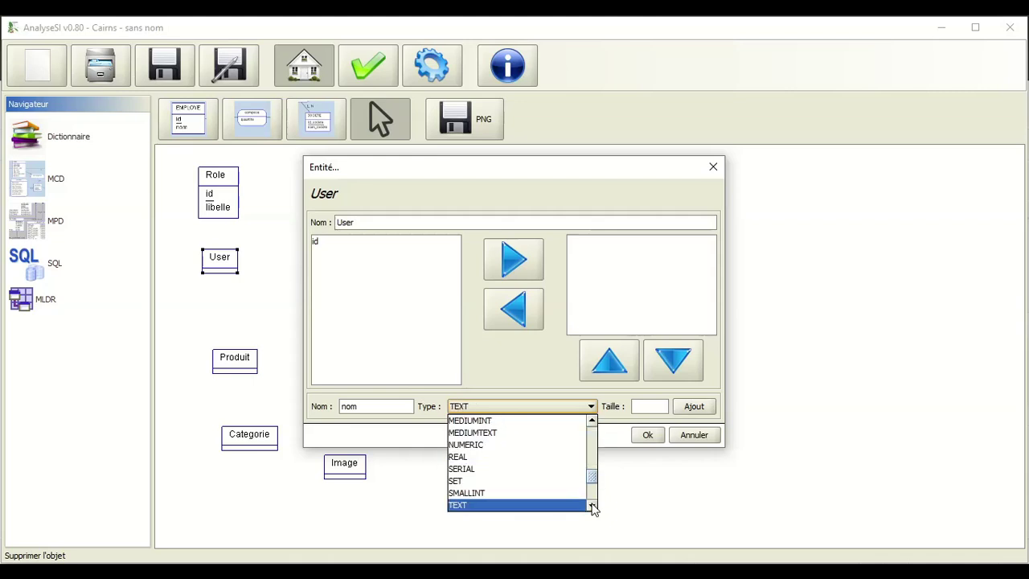
pyautogui.click(485, 507)
pyautogui.click(693, 407)
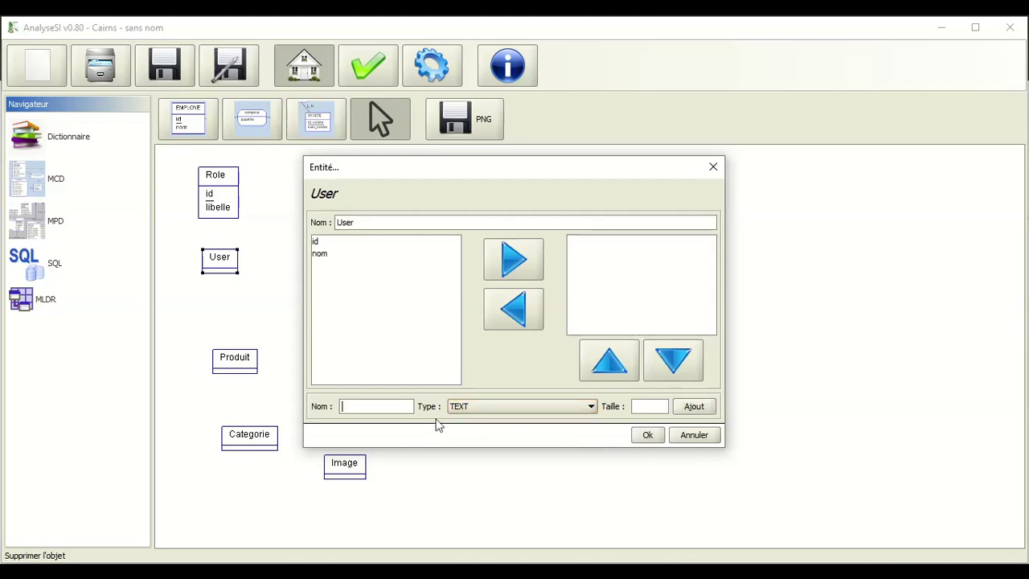
# - Create the prenom, email and password attributes of type TEXT for the User entity
pyautogui.write('prén')
pyautogui.click(680, 407)
pyautogui.click(681, 413)
pyautogui.click(709, 408)
# - Assign the id, nom, prenom, email and password attributes to the User entity and validate it
pyautogui.click(322, 246)
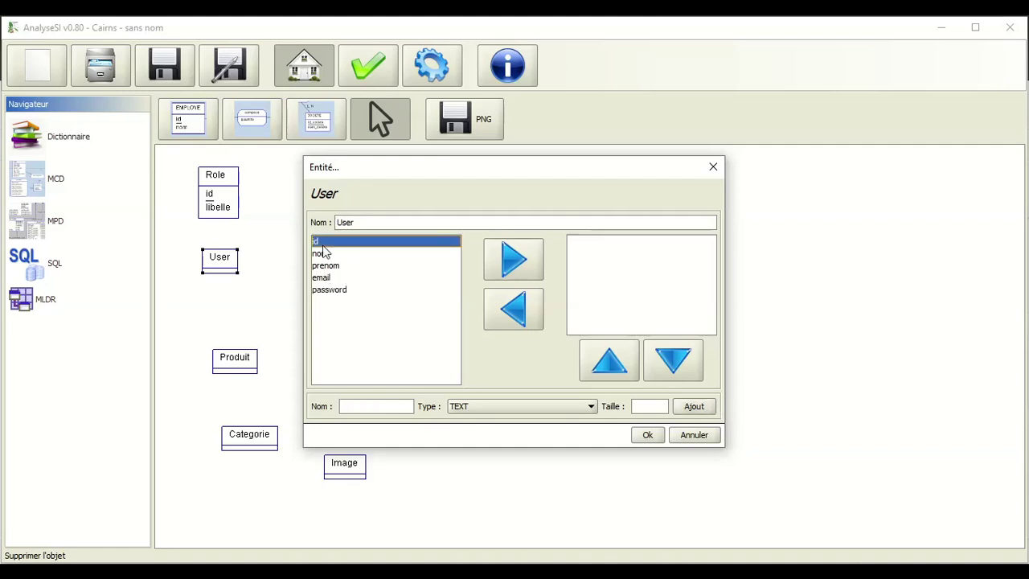
pyautogui.keyDown('shift'); pyautogui.click(335, 289); pyautogui.keyUp('shift')
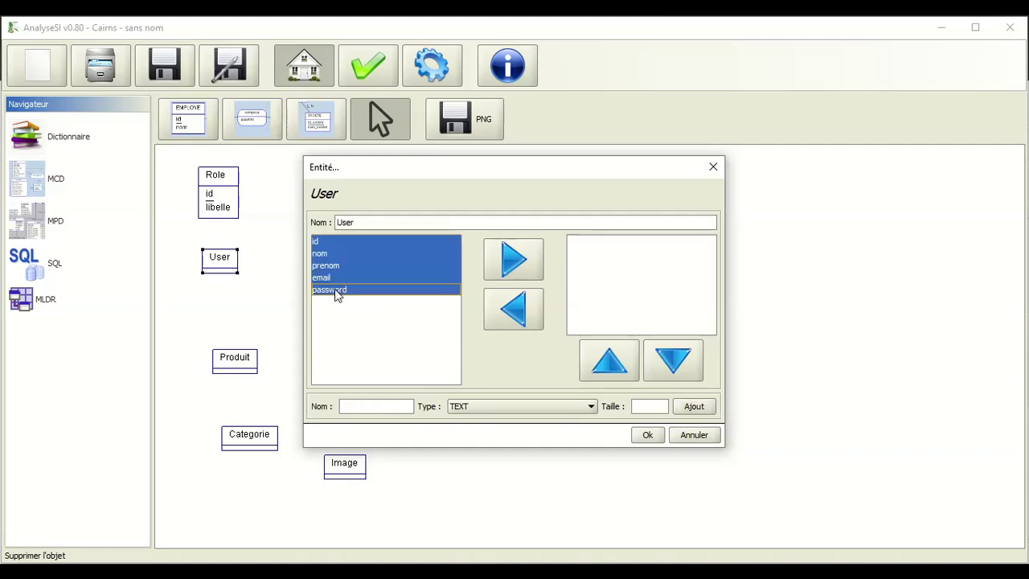
pyautogui.click(506, 258)
pyautogui.click(648, 435)
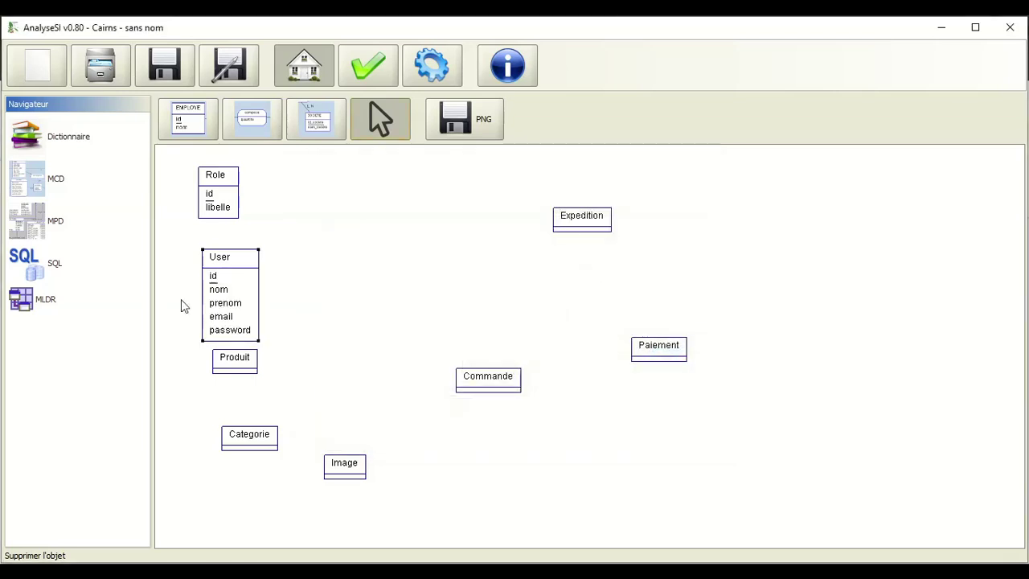
# - Rearrange the Role, User, Produit and Categorie entities into a spaced vertical column, with Categorie level with Image
pyautogui.moveTo(222, 200); pyautogui.dragTo(235, 195)
pyautogui.moveTo(235, 316)
pyautogui.mouseDown()
pyautogui.moveTo(236, 278)
pyautogui.moveTo(237, 297)
pyautogui.mouseUp()
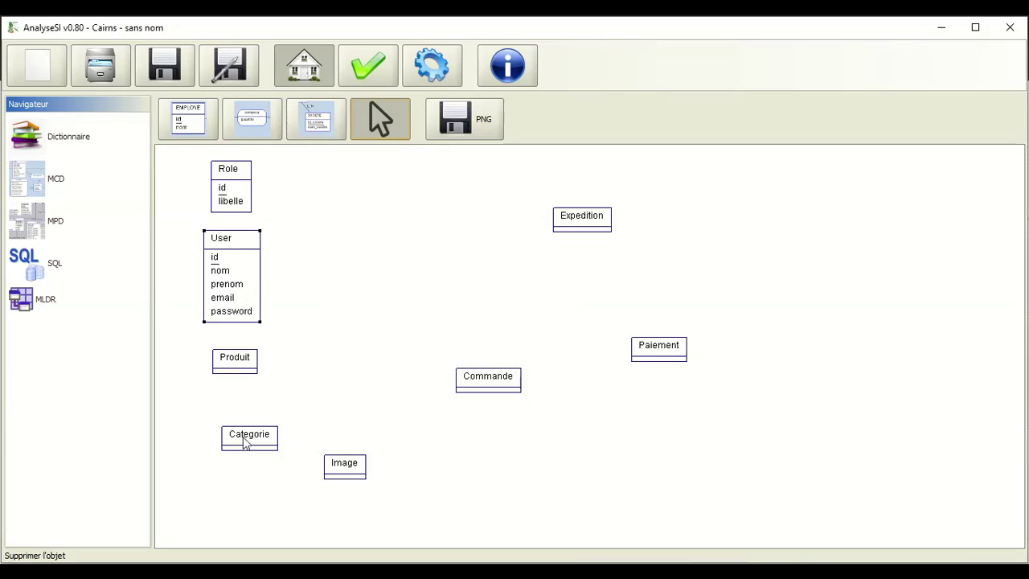
pyautogui.moveTo(245, 443); pyautogui.dragTo(229, 472)
pyautogui.moveTo(250, 362); pyautogui.dragTo(247, 379)
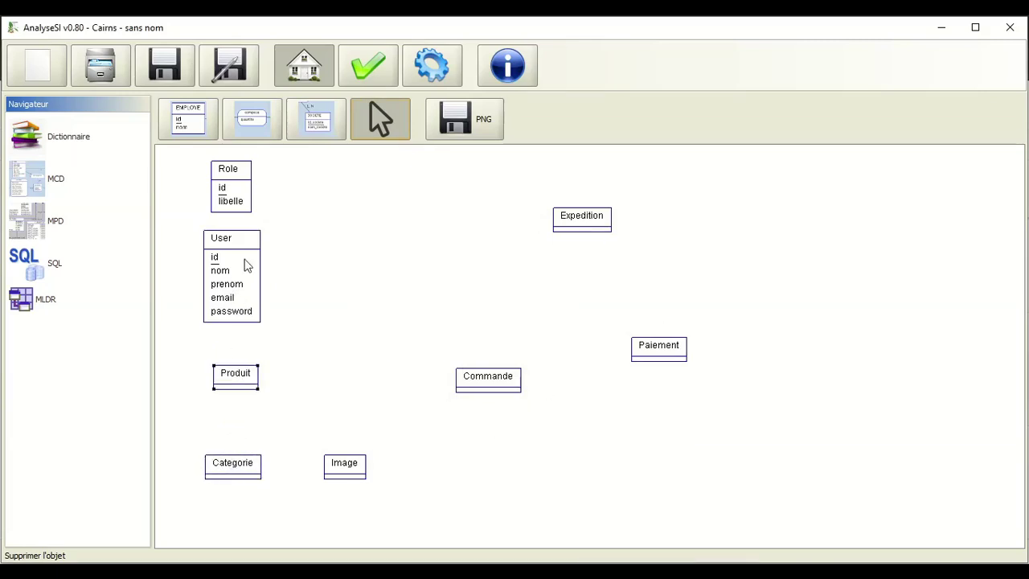
# - Start saving the model and browse to the Videos folder of the user profile as its location
pyautogui.click(164, 68)
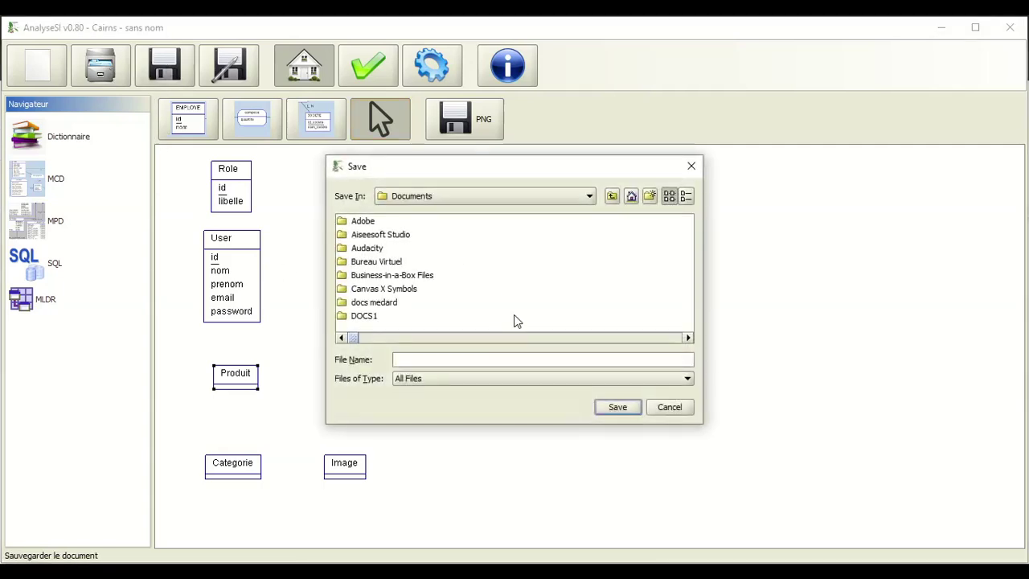
pyautogui.click(588, 198)
pyautogui.scroll(2, 557, 250)
pyautogui.click(460, 281)
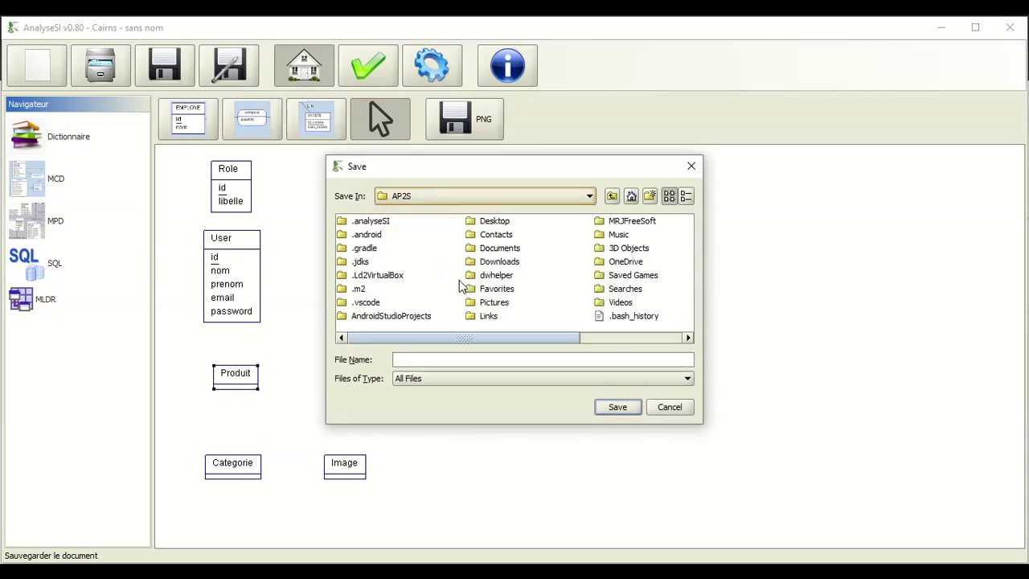
pyautogui.click(624, 304)
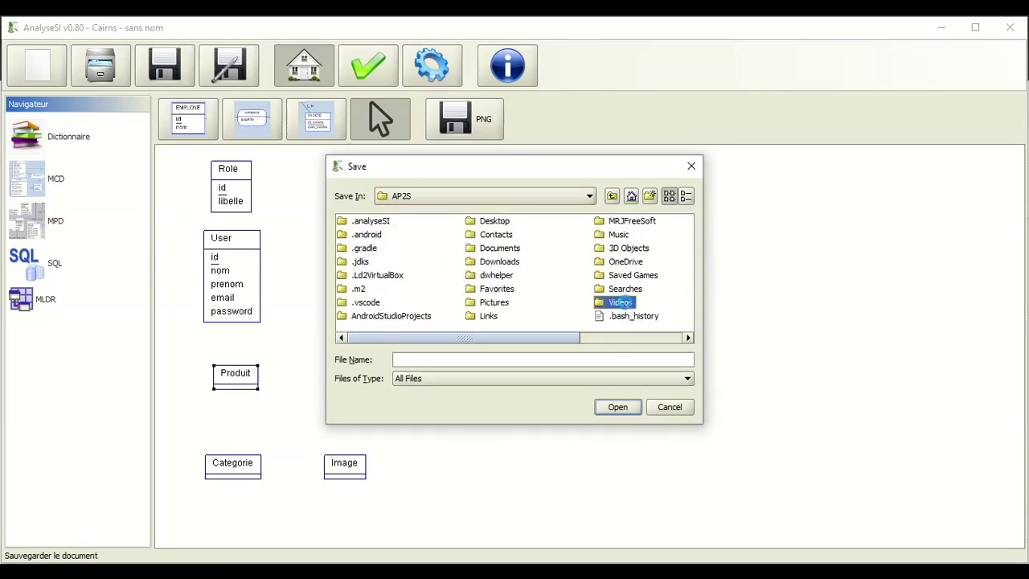
pyautogui.doubleClick(624, 304)
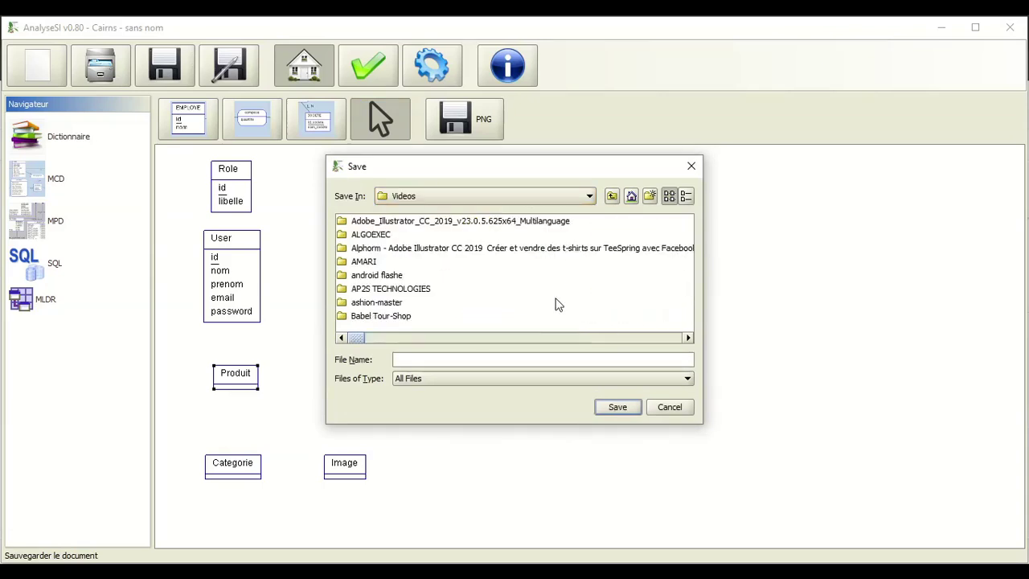
# - Create a folder named Tuto Ecommerce Laravel inside Videos and open it
pyautogui.click(650, 196)
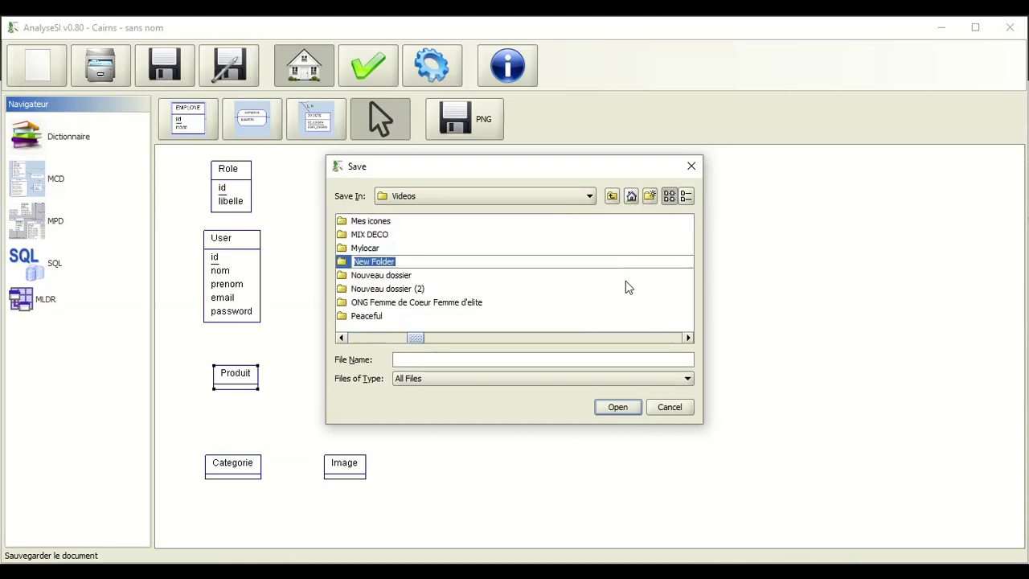
pyautogui.write('Tuto')
pyautogui.press('Return')
pyautogui.write('E')
pyautogui.write('co')
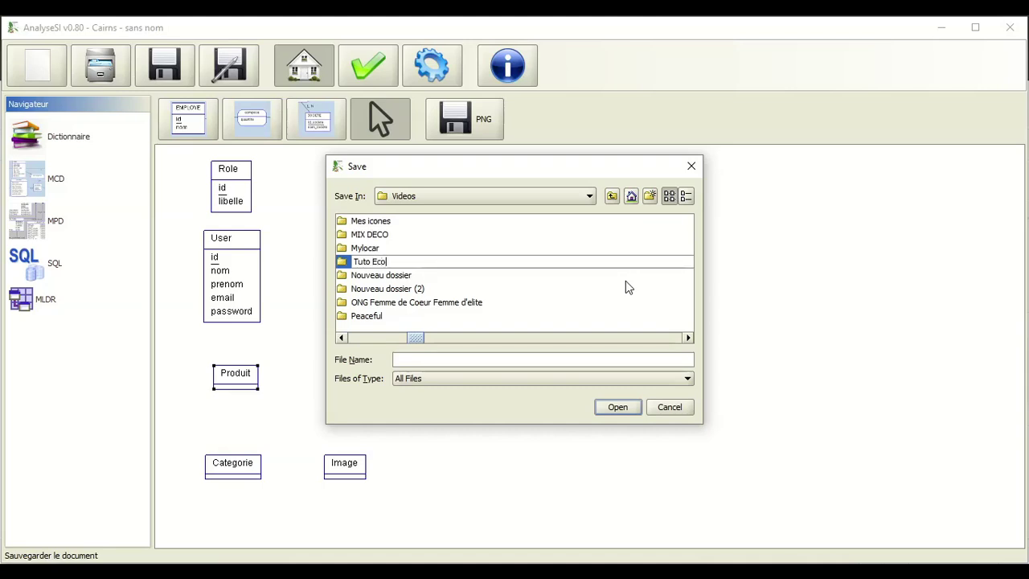
pyautogui.write('mmerce Laravel')
pyautogui.press('Return')
pyautogui.press('Return')
# - Save the model in the Tuto Ecommerce Laravel folder under the file name MCD_Ecommerce
pyautogui.click(626, 360)
pyautogui.write('Modele')
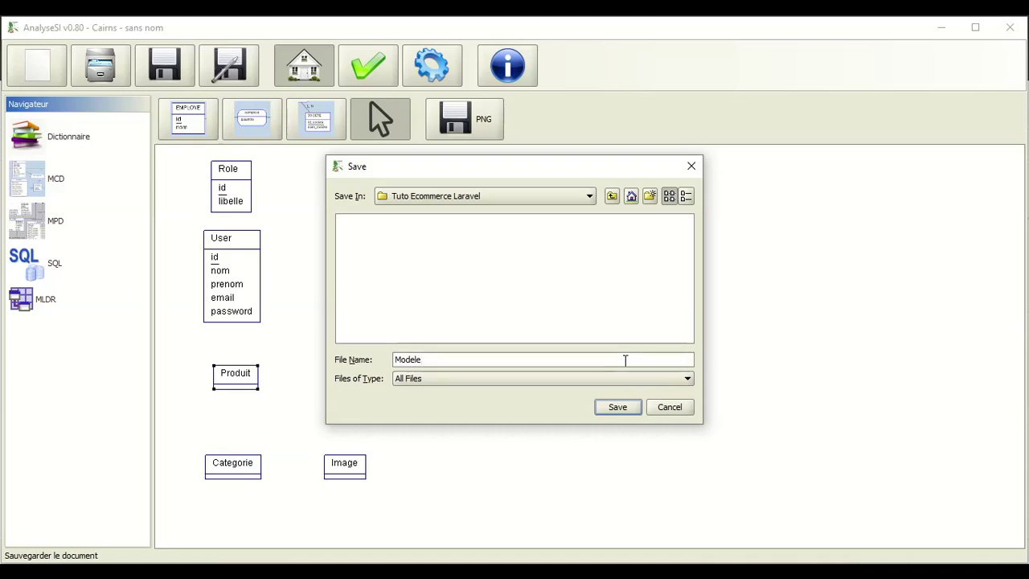
pyautogui.press('BackSpace')
pyautogui.press('BackSpace')
pyautogui.press('BackSpace')
pyautogui.press('BackSpace')
pyautogui.press('BackSpace')
pyautogui.write('CD_Ecommerce')
pyautogui.press('Return')
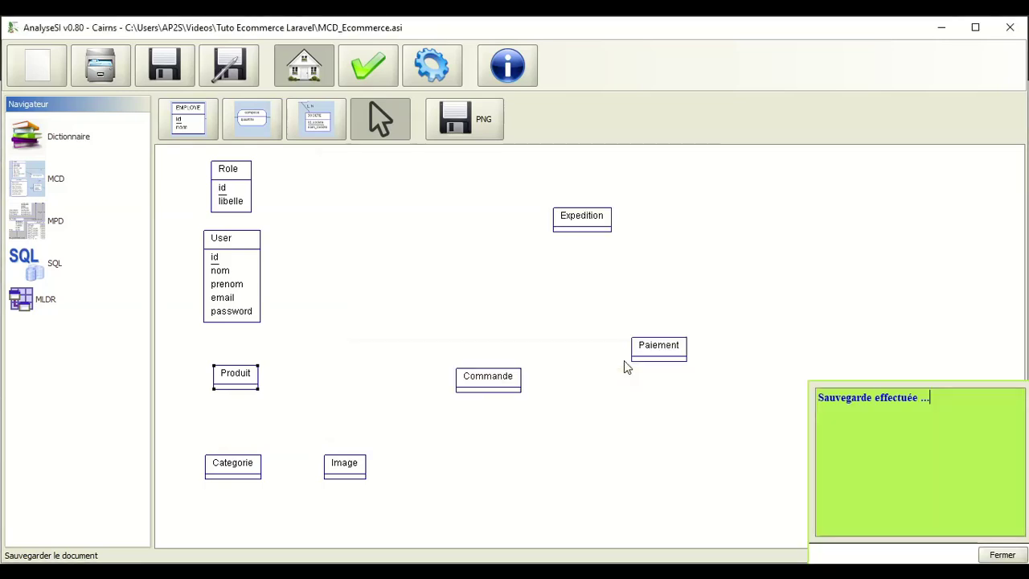